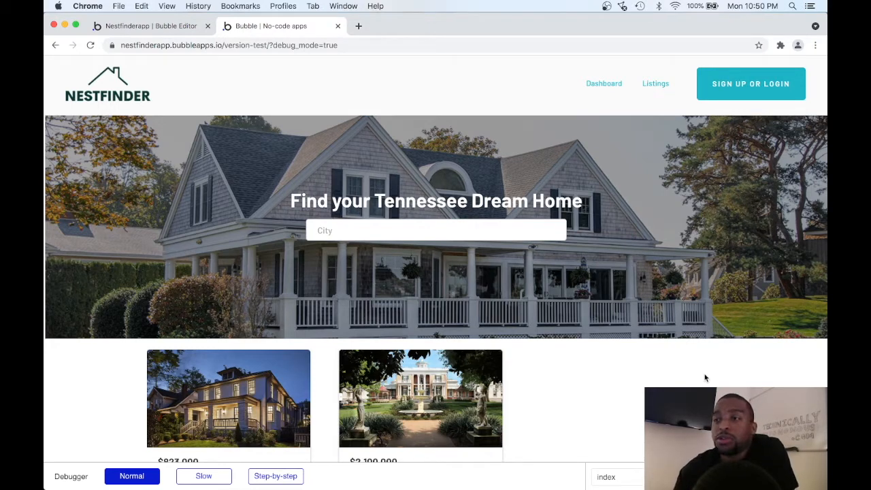
scroll(668, 369, "down", 3)
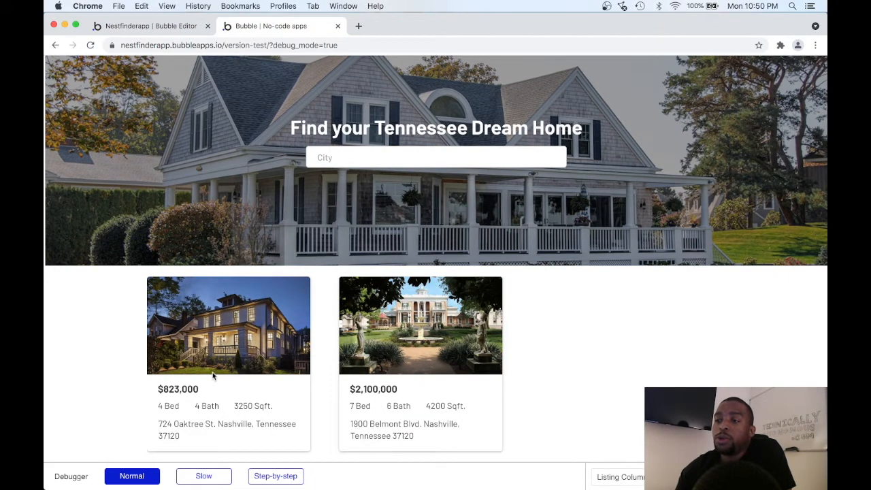
scroll(263, 365, "down", 2)
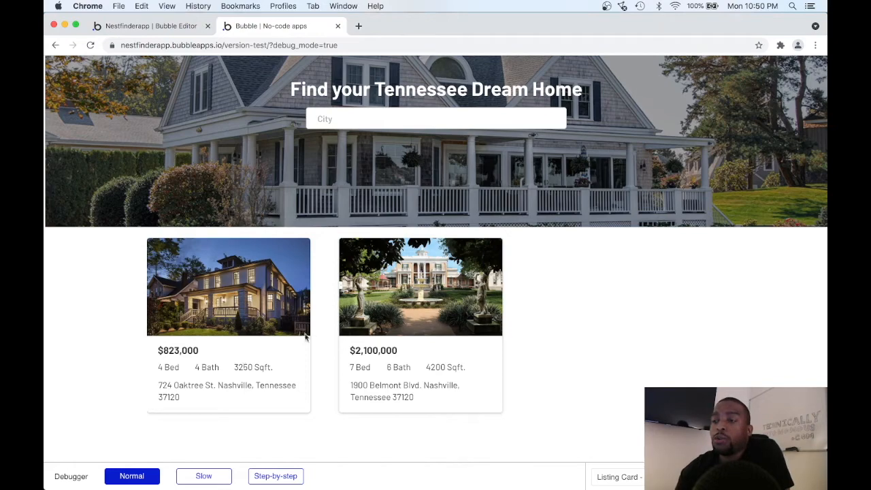
scroll(325, 330, "up", 3)
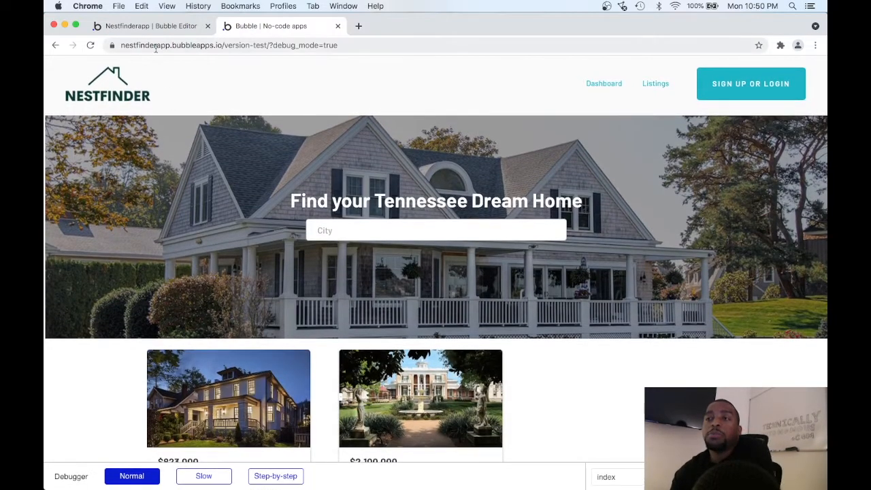
Switch to the Bubble editor and inspect the appearance settings of the Listing Column Card group on the index page.
left_click(153, 26)
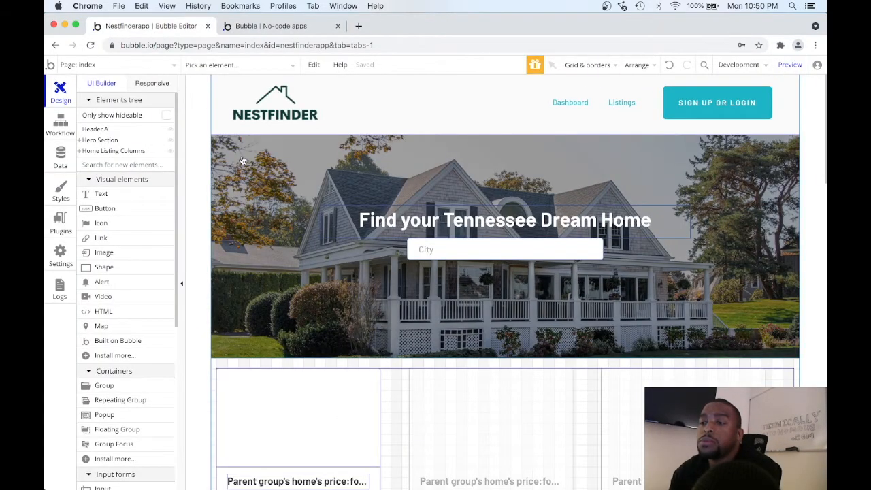
scroll(243, 160, "down", 3)
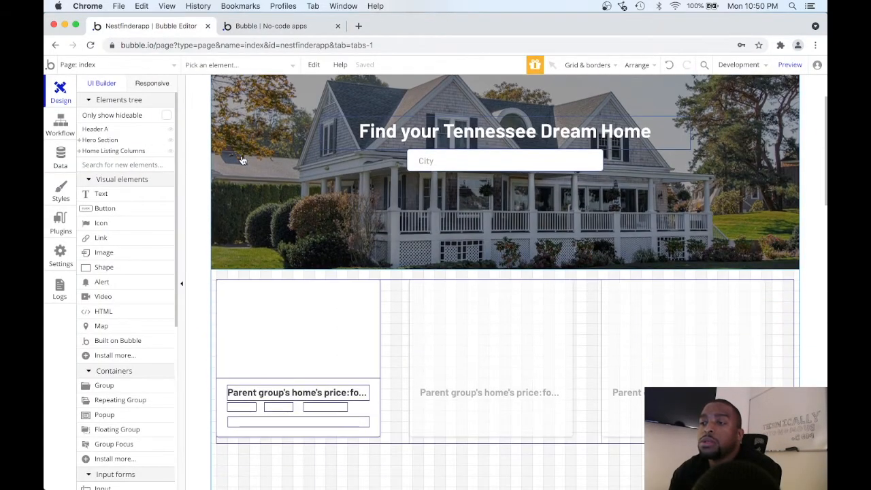
double_click(393, 313)
left_click(368, 314)
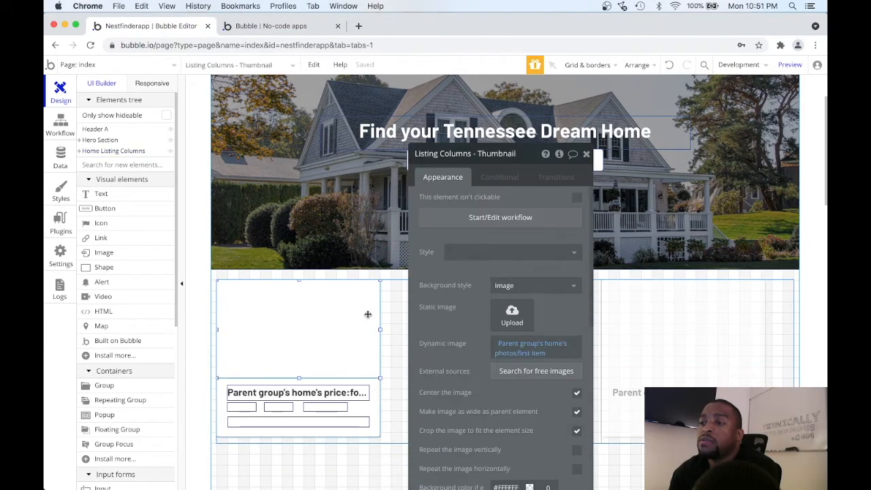
left_click(253, 65)
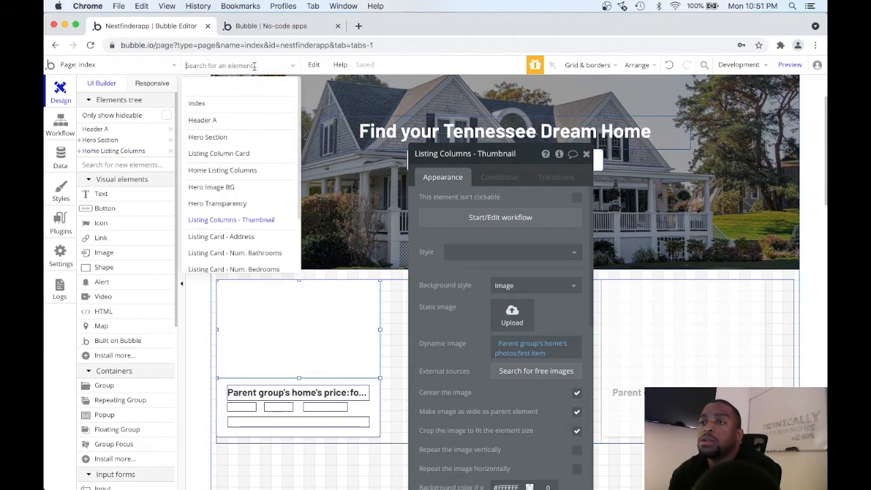
left_click(257, 154)
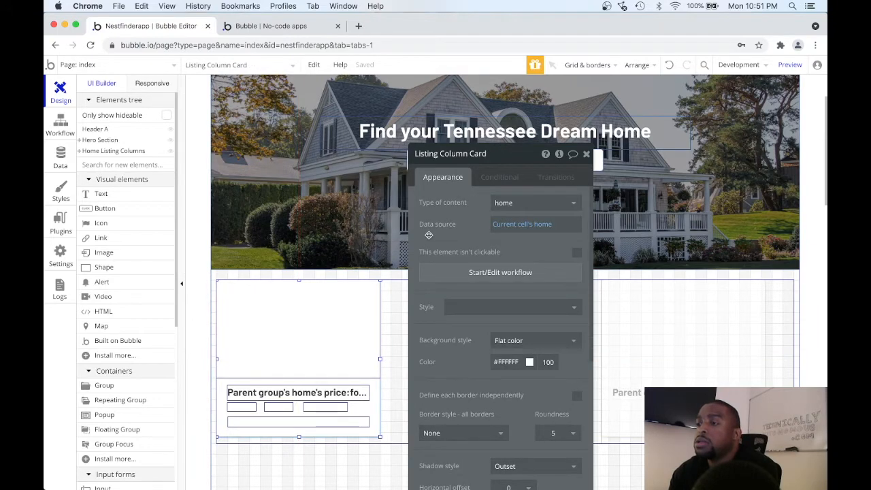
scroll(425, 231, "down", 5)
scroll(429, 234, "down", 3)
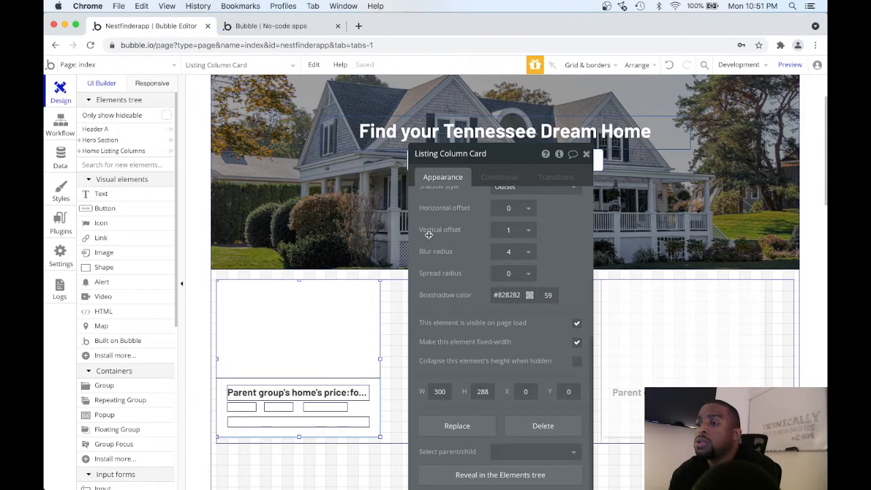
left_click_drag(509, 151, 519, 100)
scroll(489, 251, "up", 8)
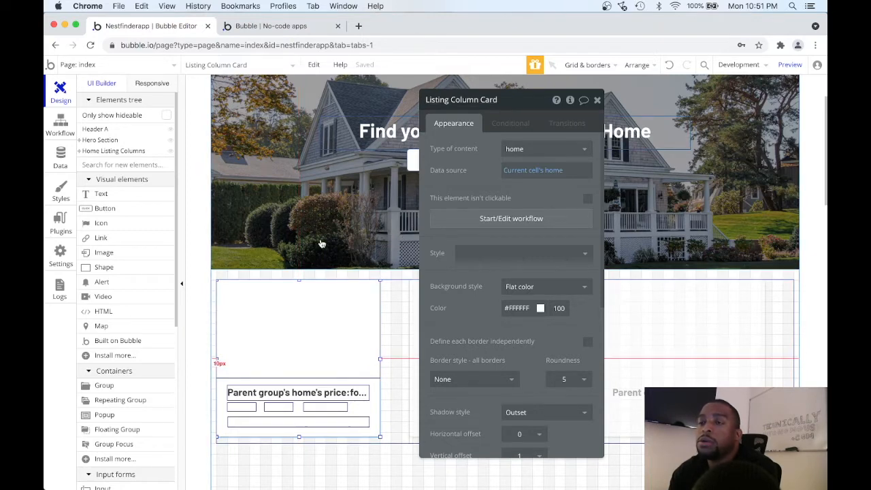
Create an "An element is clicked" workflow event on the index page for the Listing Column Card element.
left_click(68, 131)
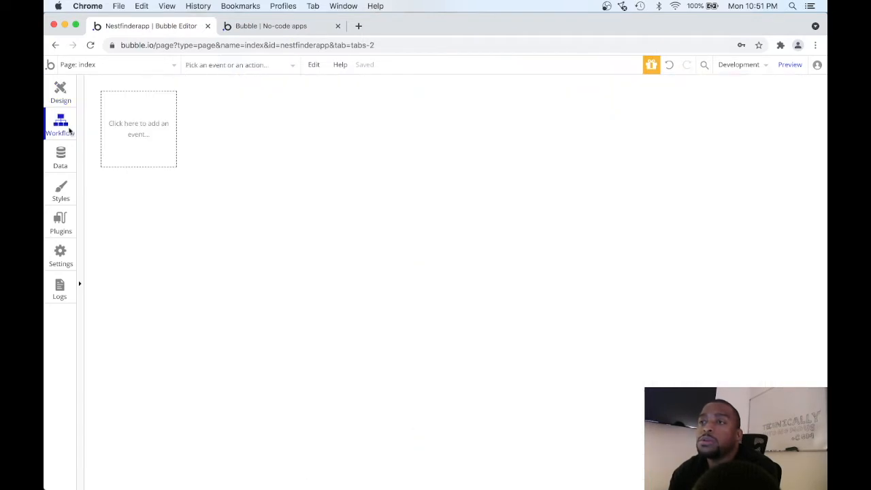
left_click(149, 132)
mouse_move(155, 208)
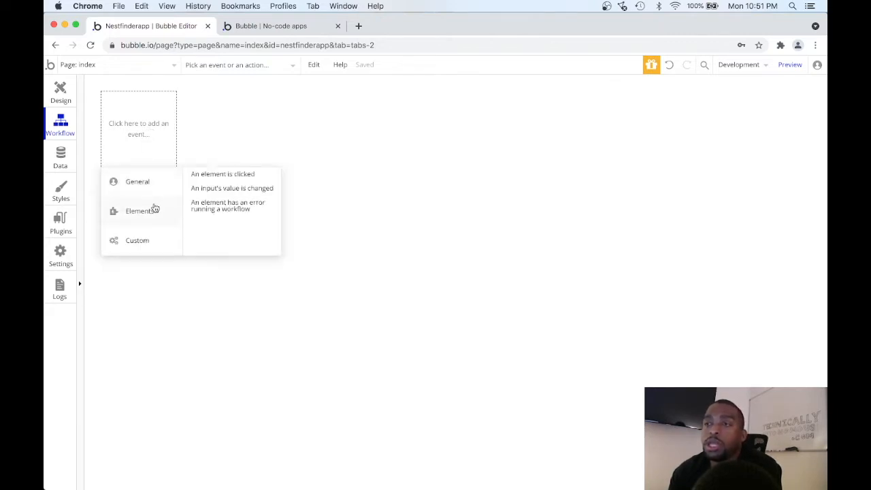
mouse_move(148, 182)
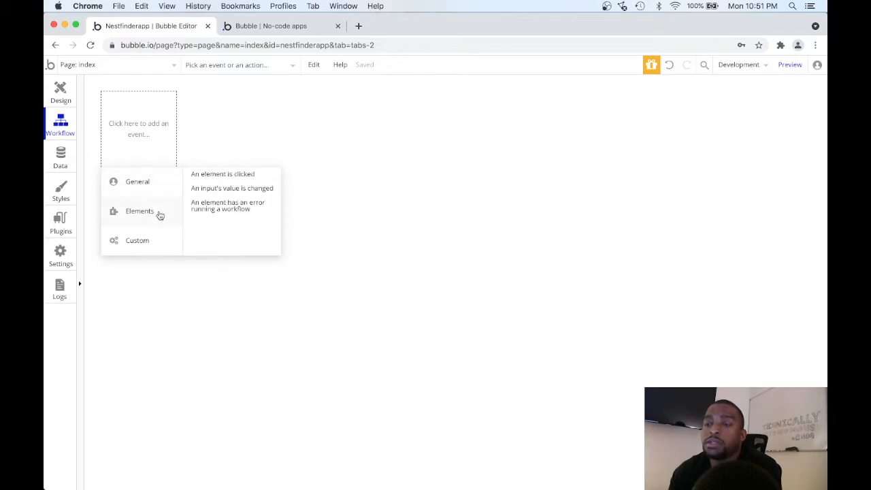
mouse_move(163, 239)
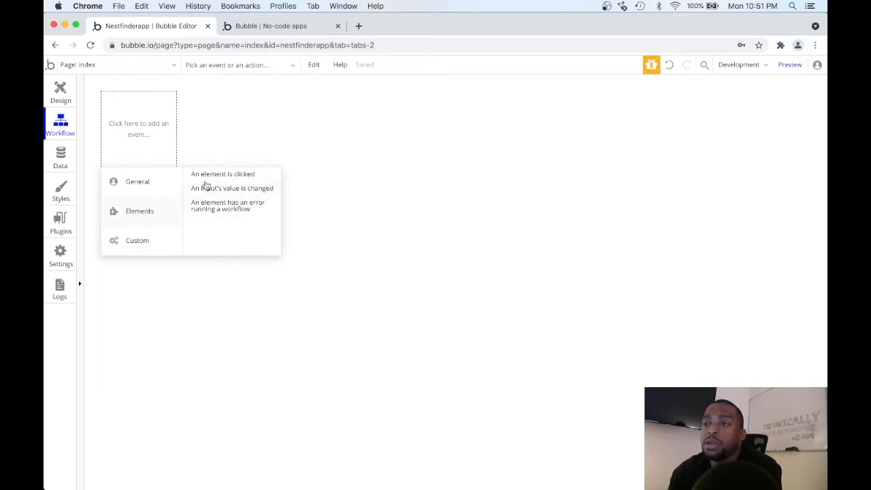
mouse_move(209, 176)
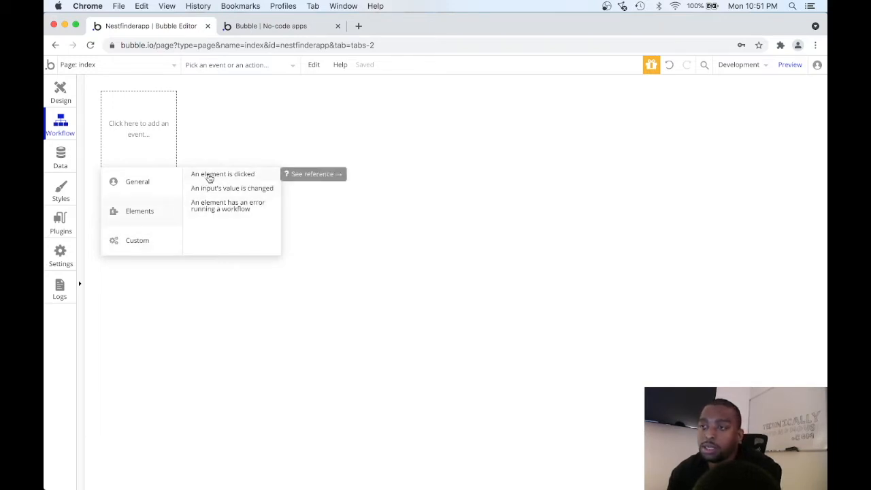
left_click(210, 175)
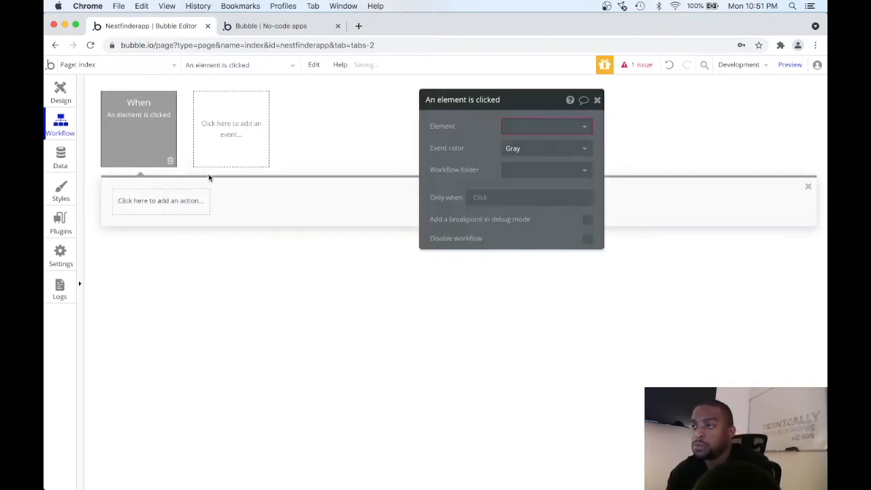
left_click(521, 124)
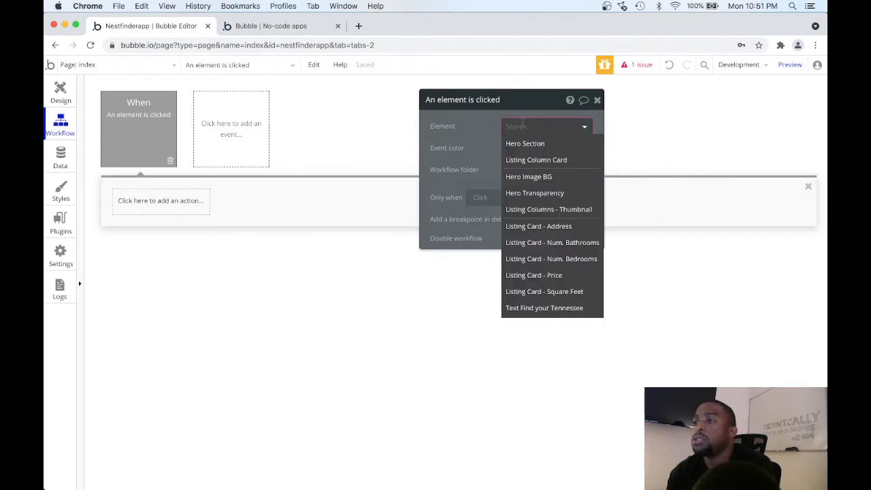
left_click(546, 163)
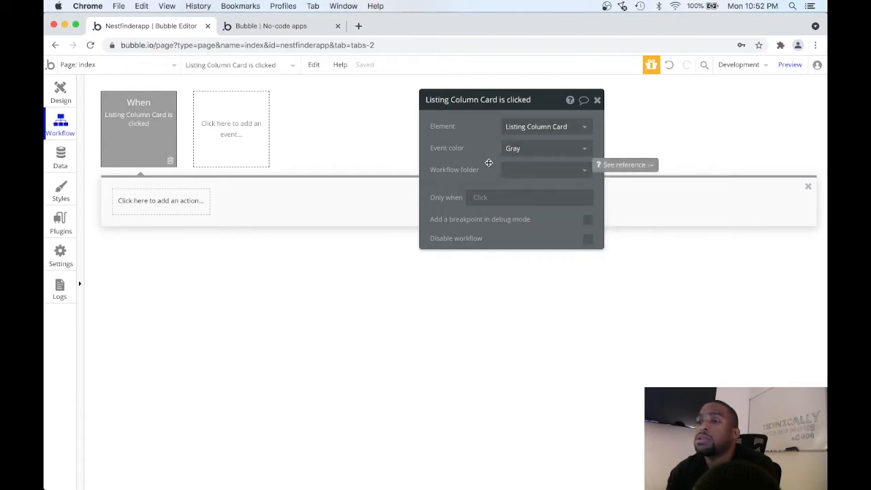
Add a Go to page action to the Listing Column Card event with destination home_detail, sending Current cell's home as data.
left_click(178, 202)
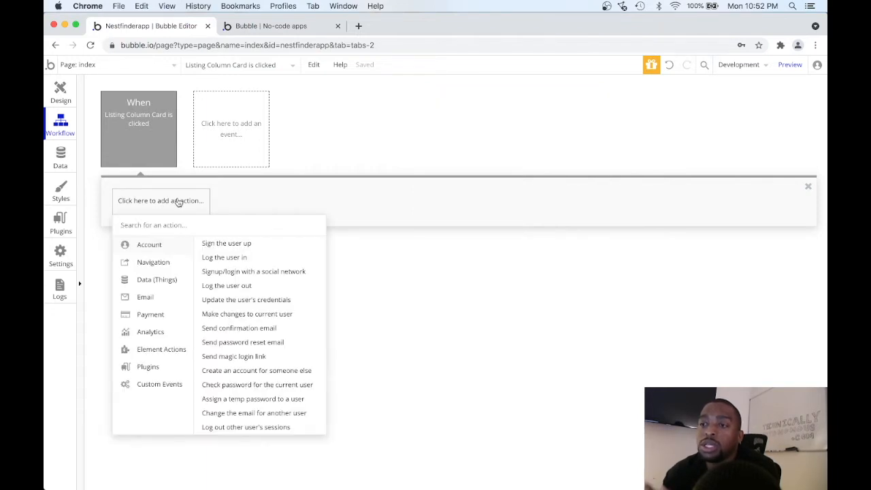
mouse_move(160, 266)
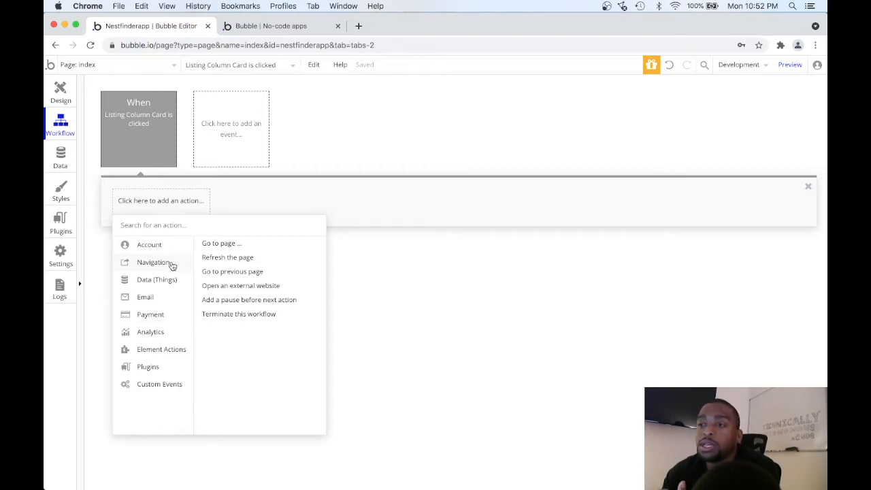
left_click(219, 243)
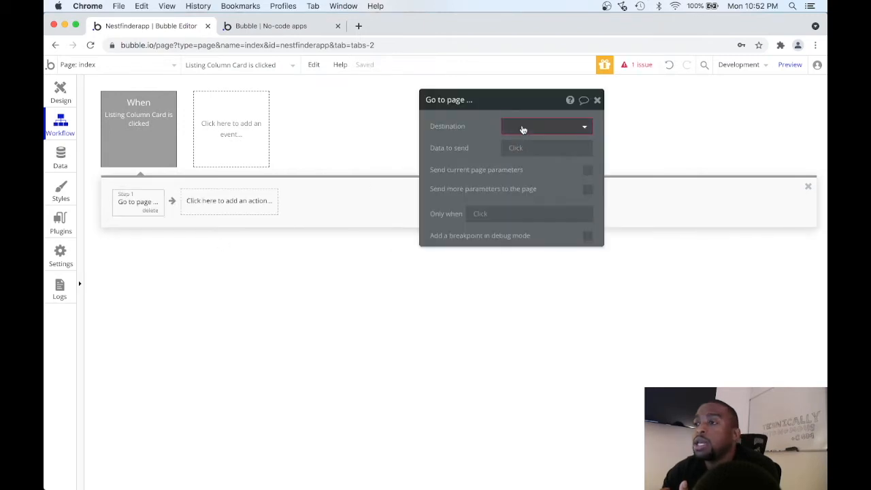
left_click(522, 129)
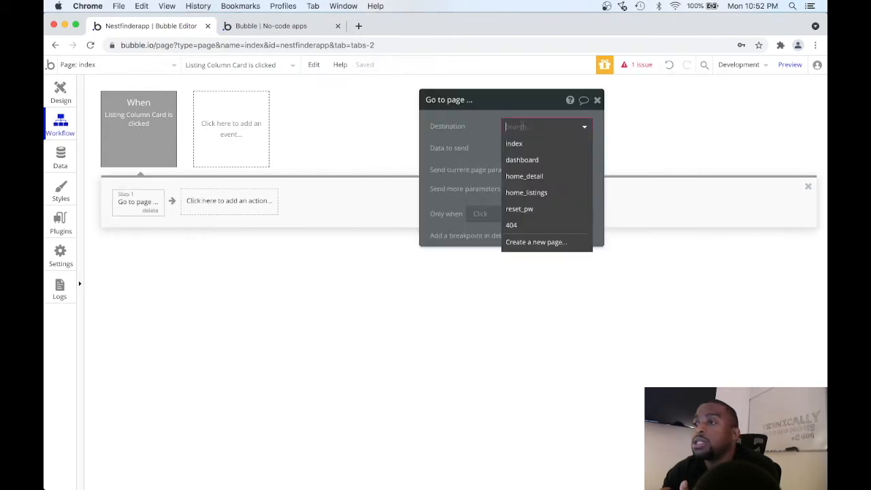
left_click(533, 177)
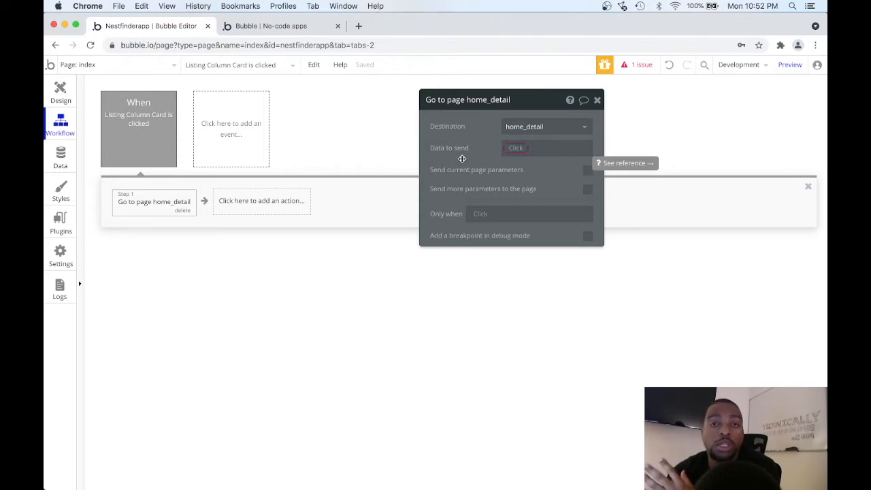
left_click(517, 148)
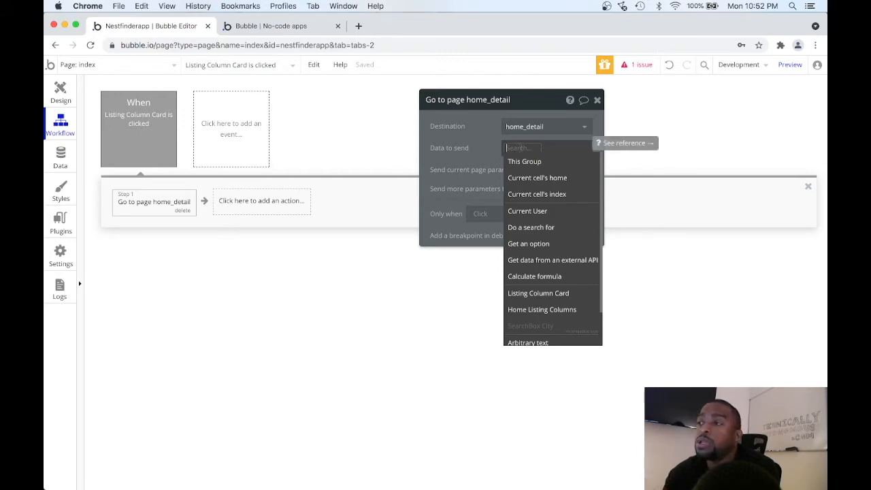
left_click(570, 179)
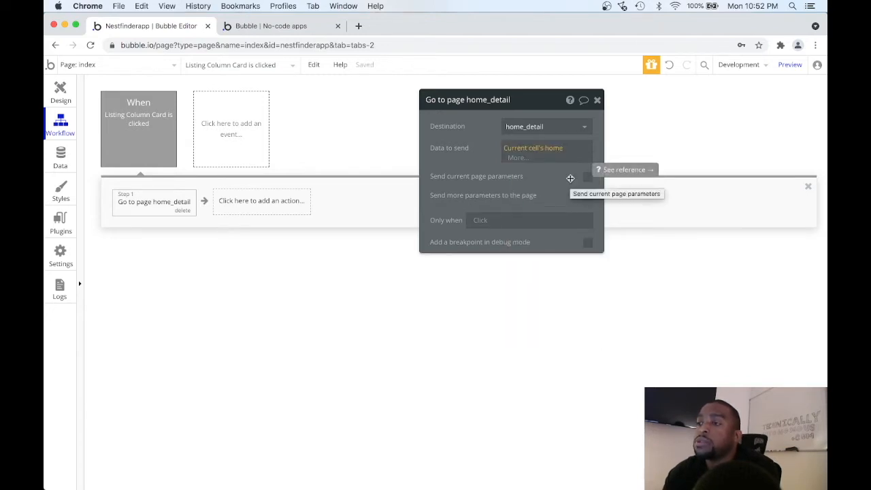
left_click(597, 102)
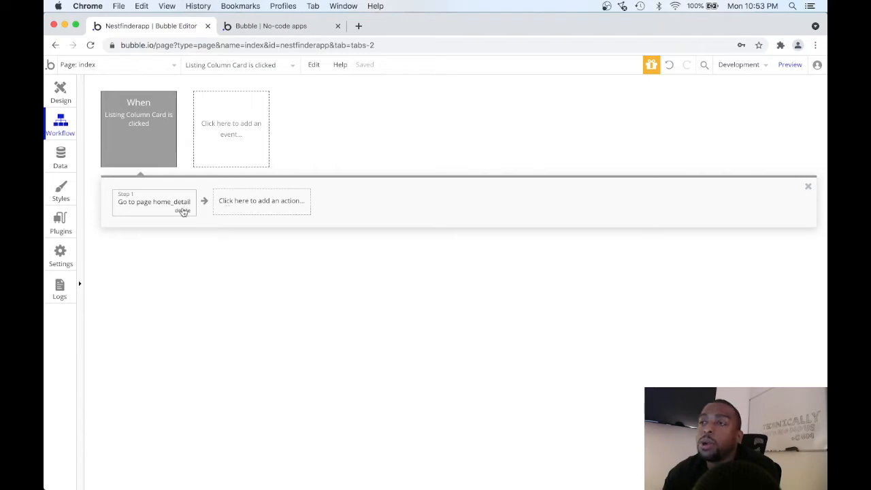
Preview the index page and open the $823,000 home's listing card to test the navigation workflow.
left_click(63, 94)
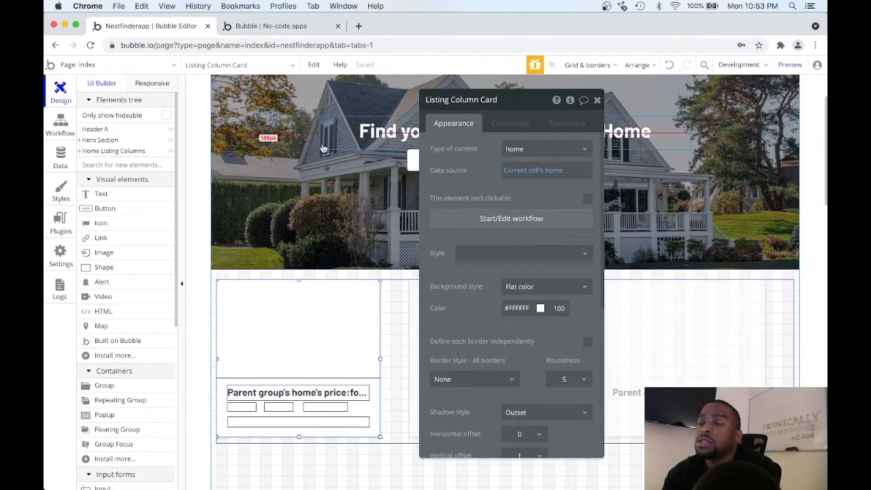
left_click(789, 65)
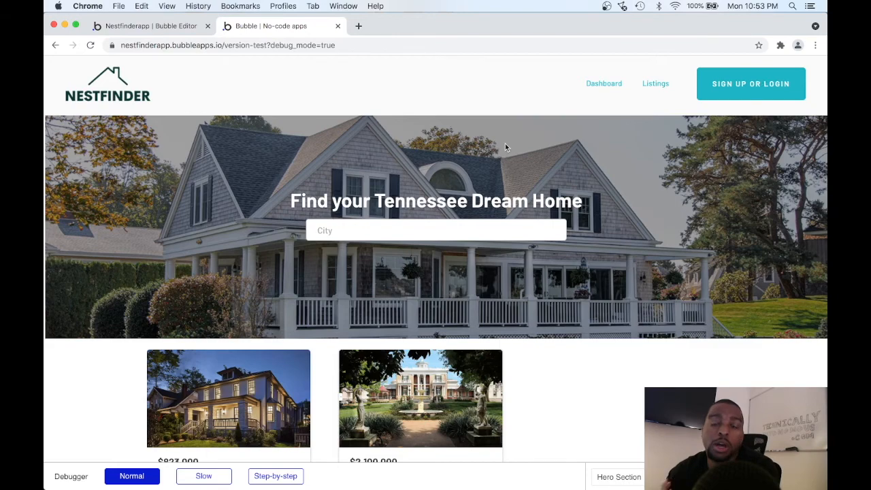
scroll(505, 145, "down", 3)
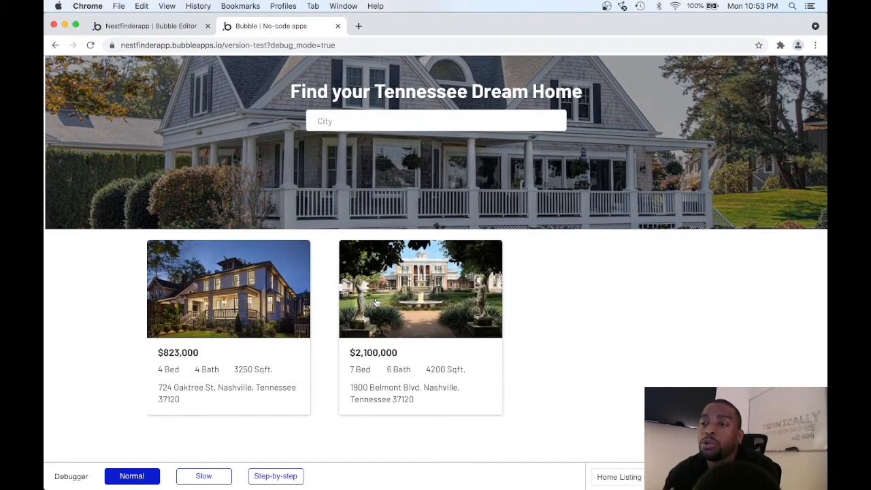
left_click(284, 327)
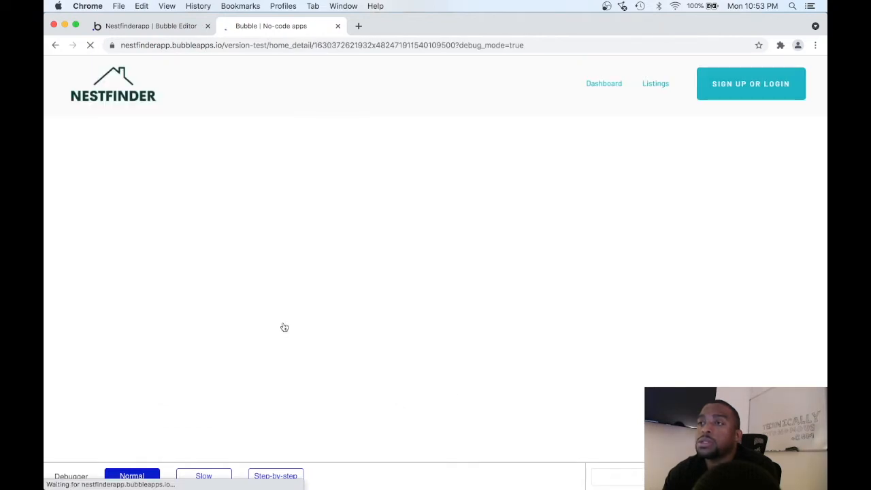
Examine the main photo and the column of additional photos on the home's detail page.
scroll(284, 328, "down", 2)
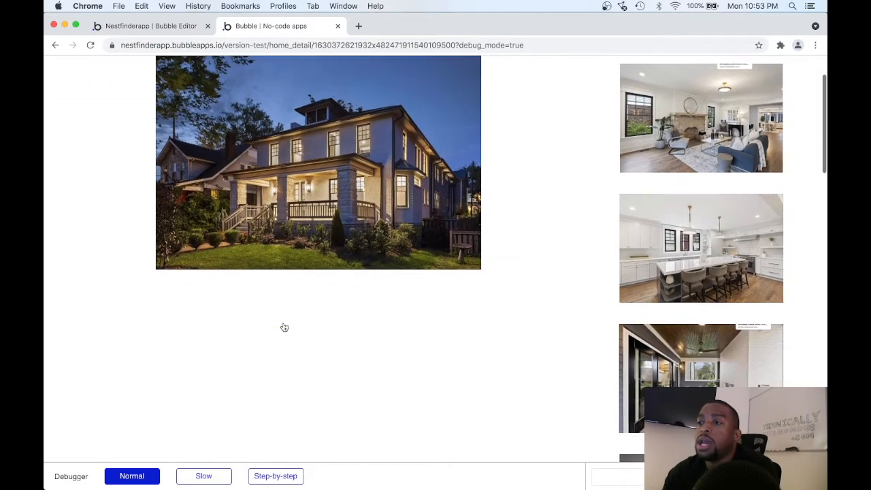
scroll(284, 327, "down", 6)
scroll(284, 327, "up", 5)
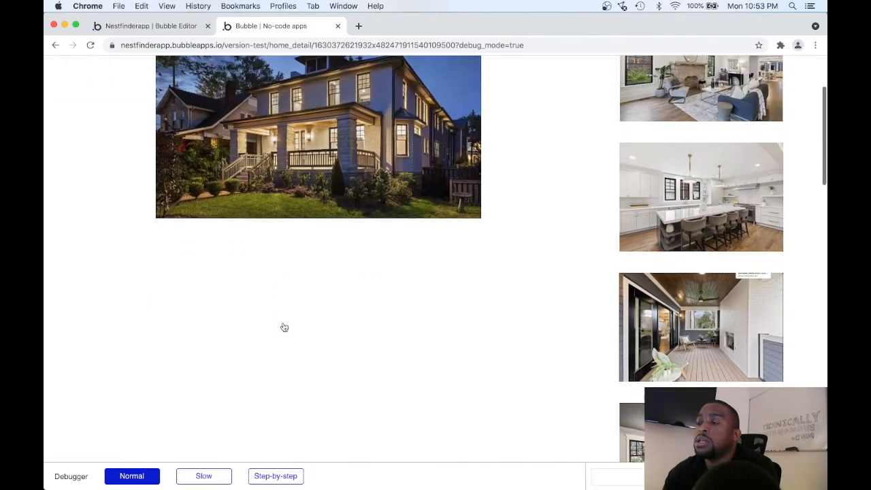
scroll(284, 327, "up", 4)
scroll(285, 327, "down", 1)
scroll(285, 327, "up", 1)
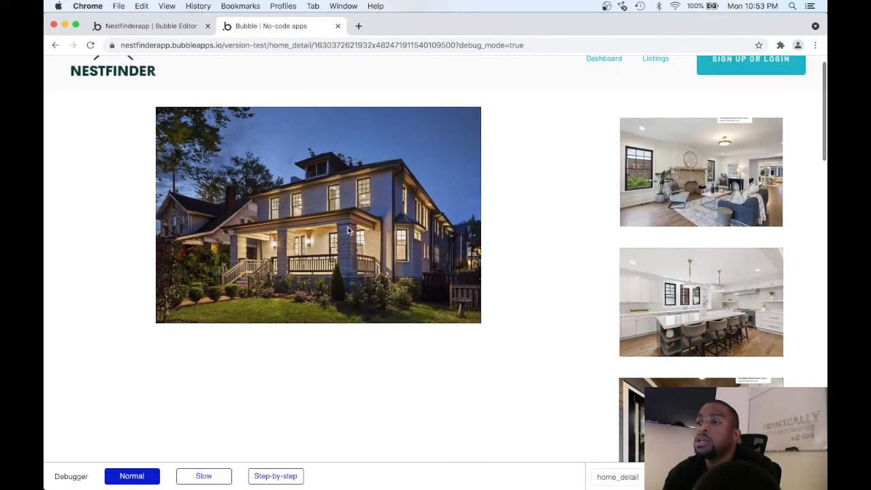
scroll(643, 202, "down", 4)
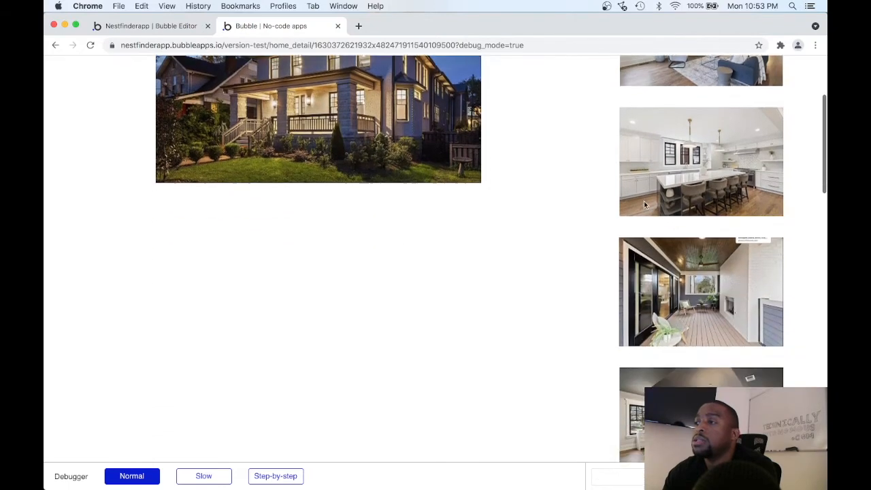
scroll(643, 202, "down", 2)
scroll(643, 201, "up", 2)
scroll(644, 202, "down", 3)
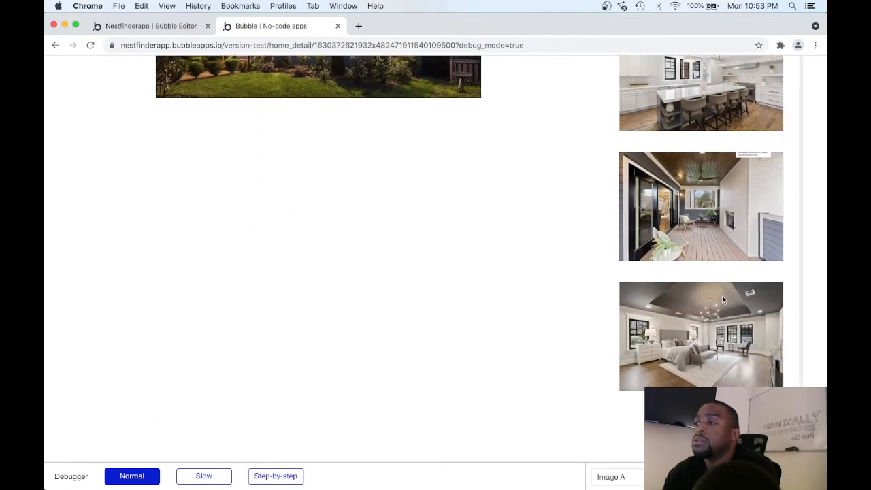
Look over the previewed home detail page from its header down to the last additional photo.
scroll(697, 309, "up", 5)
scroll(697, 308, "up", 1)
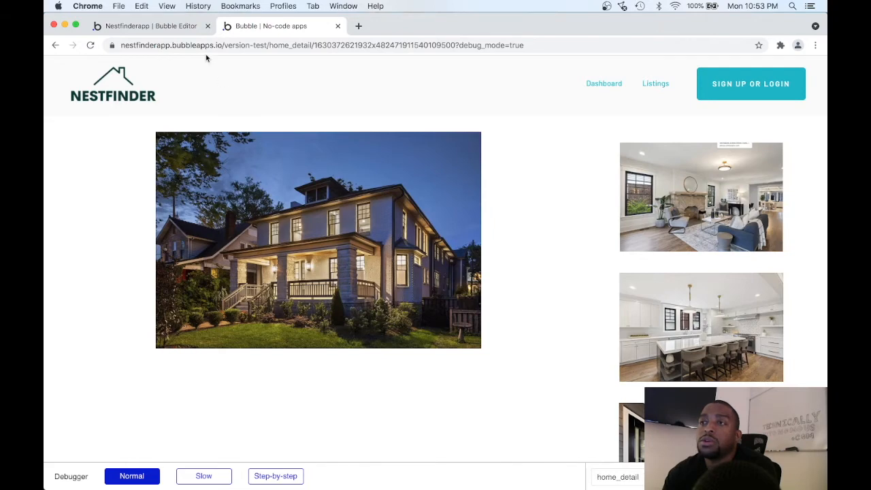
scroll(244, 163, "down", 5)
scroll(244, 167, "down", 2)
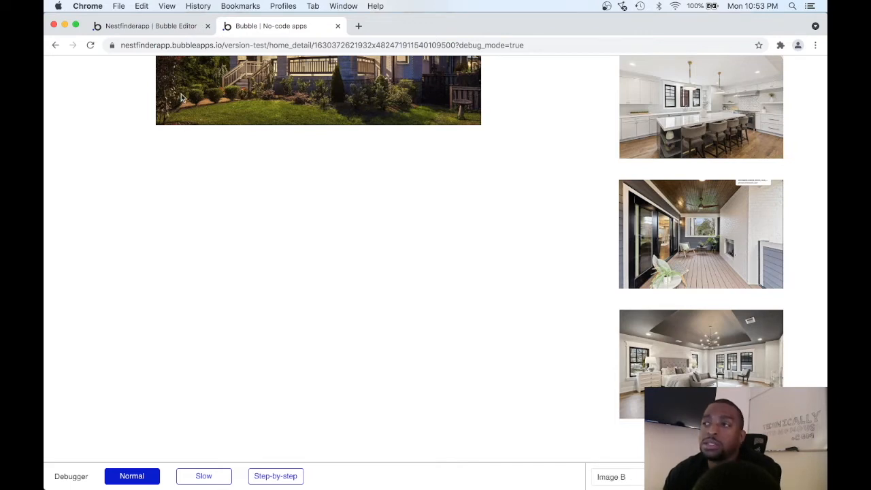
scroll(247, 191, "up", 6)
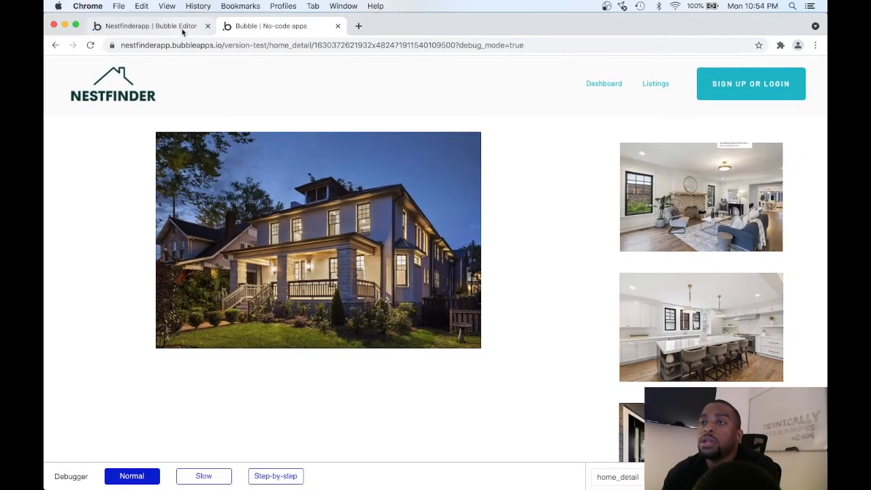
Return to the Bubble editor and open the home_detail page for editing.
left_click(180, 27)
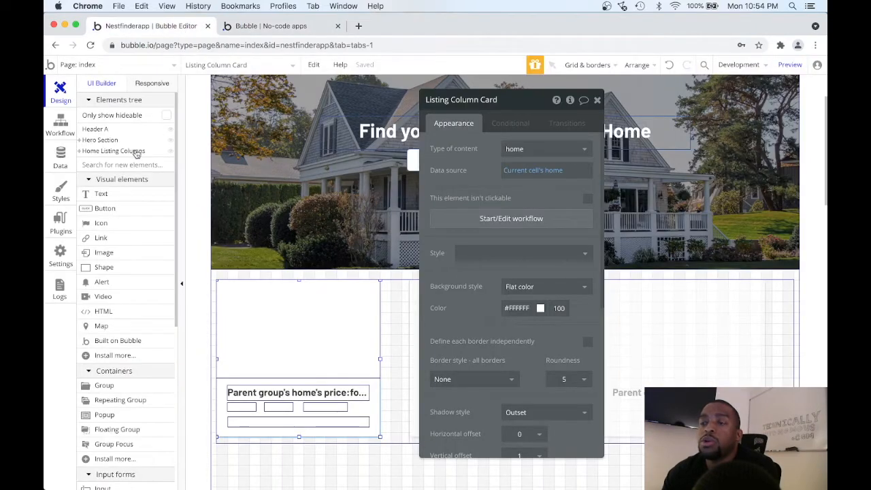
mouse_move(92, 139)
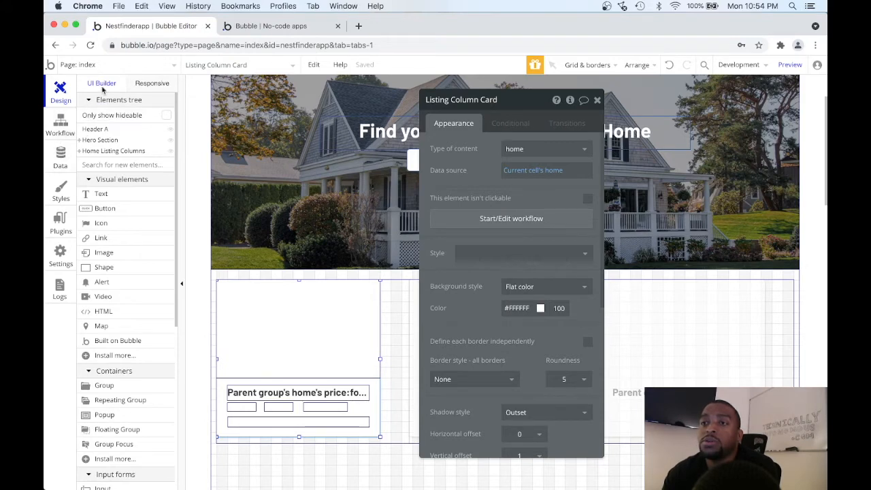
left_click(113, 64)
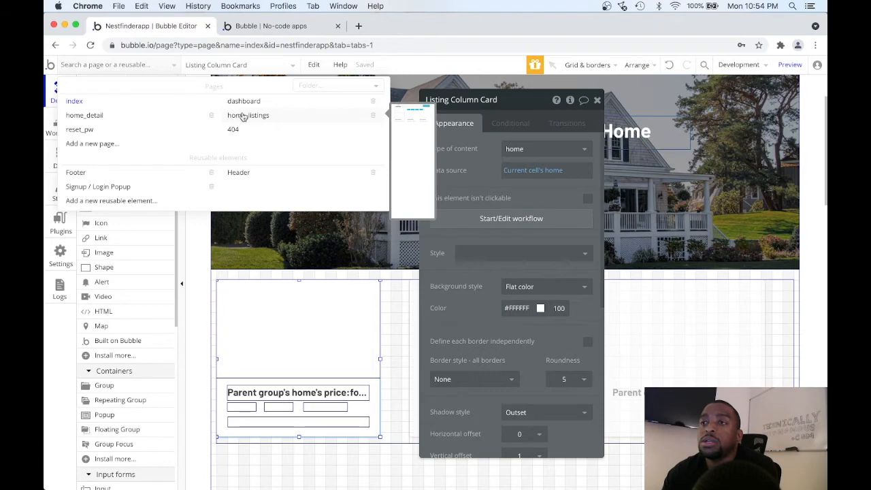
left_click(144, 115)
Add a text element about 457 px wide and 42 px high below the main image, showing Current Page home's address.
scroll(365, 316, "down", 3)
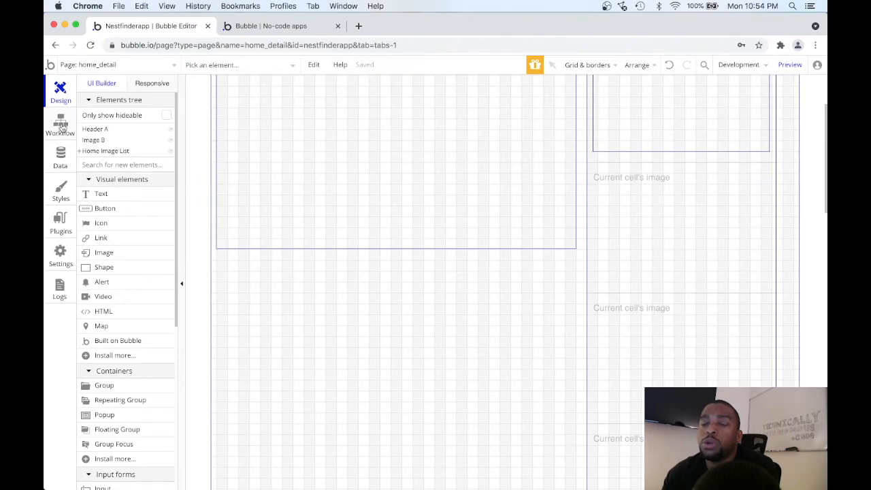
left_click(101, 194)
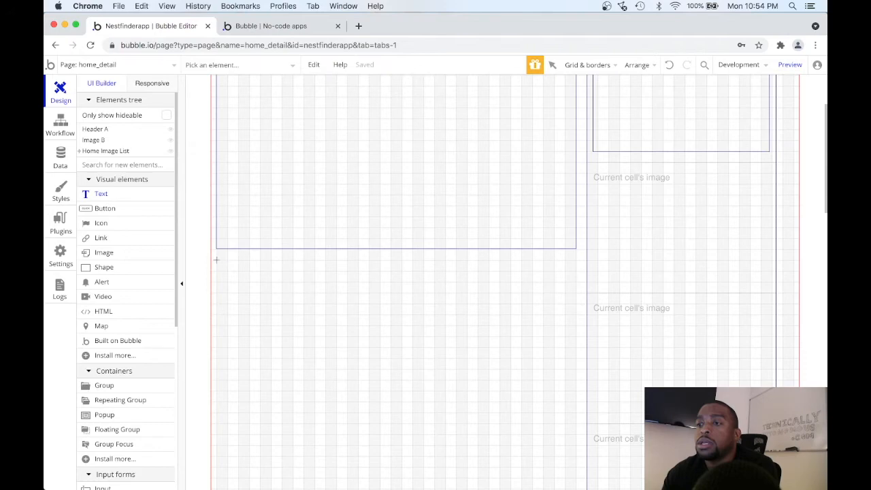
mouse_move(216, 260)
left_mouse_down()
mouse_move(324, 307)
mouse_move(466, 282)
left_mouse_up()
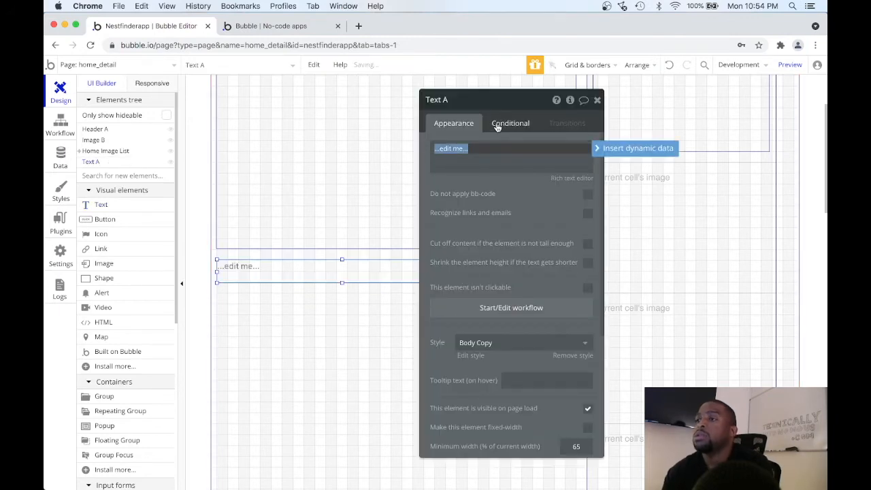
left_click(623, 147)
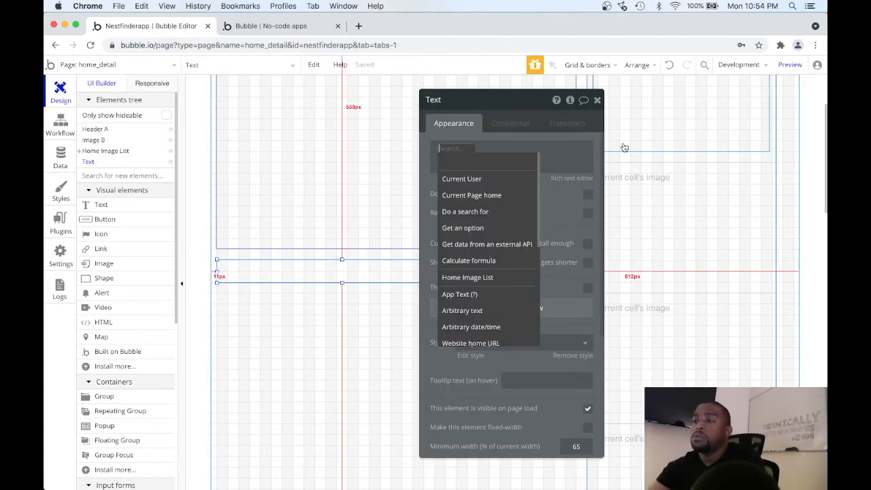
left_click(497, 195)
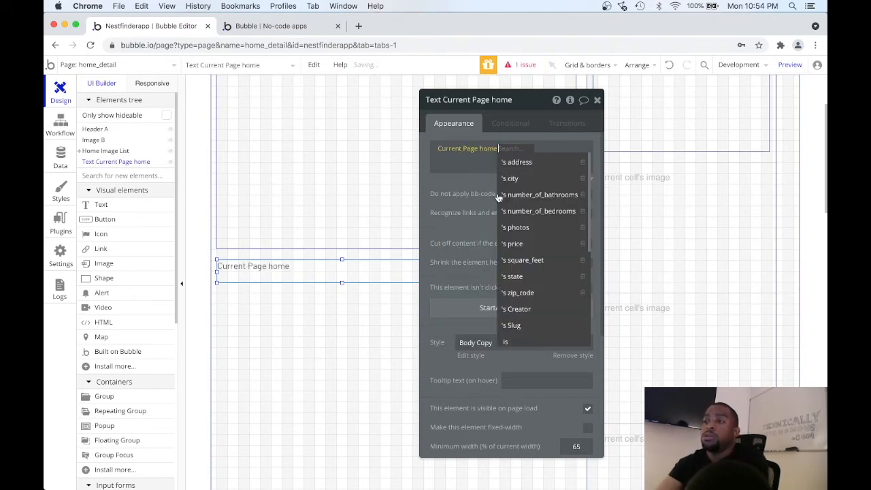
left_click(529, 164)
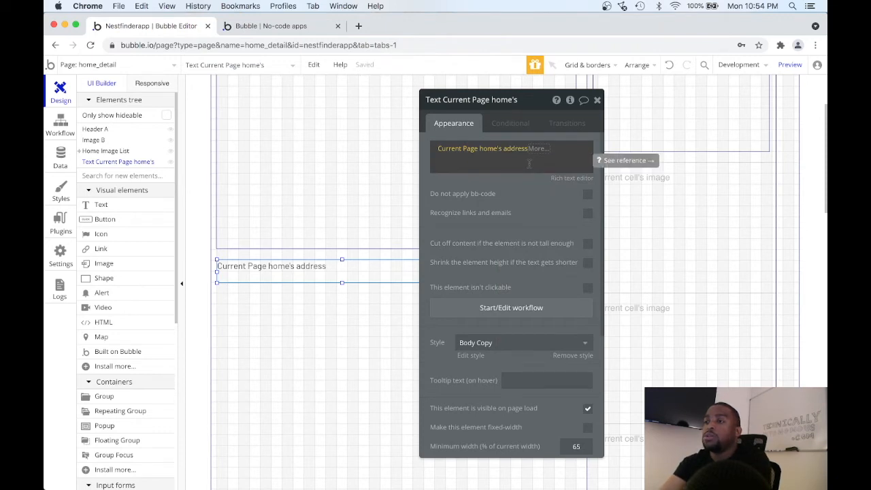
Append Current Page home's city and Current Page home's state to the address text, separated by a comma.
left_click(519, 158)
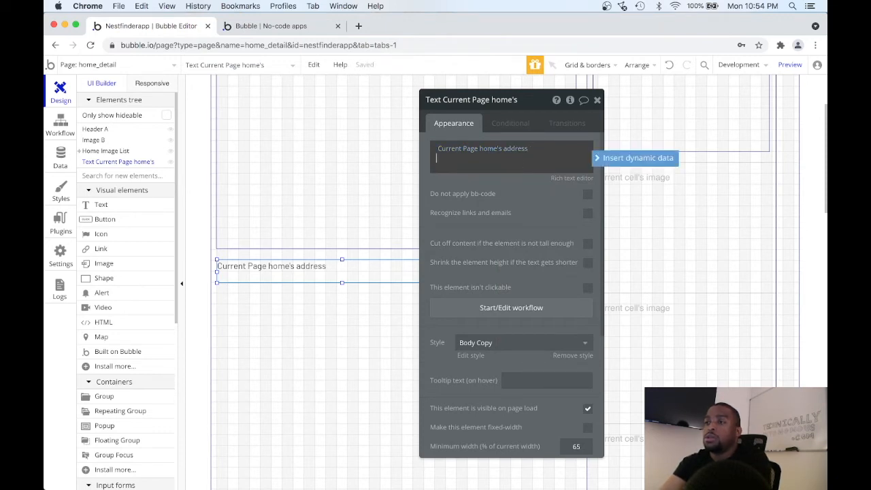
left_click(608, 160)
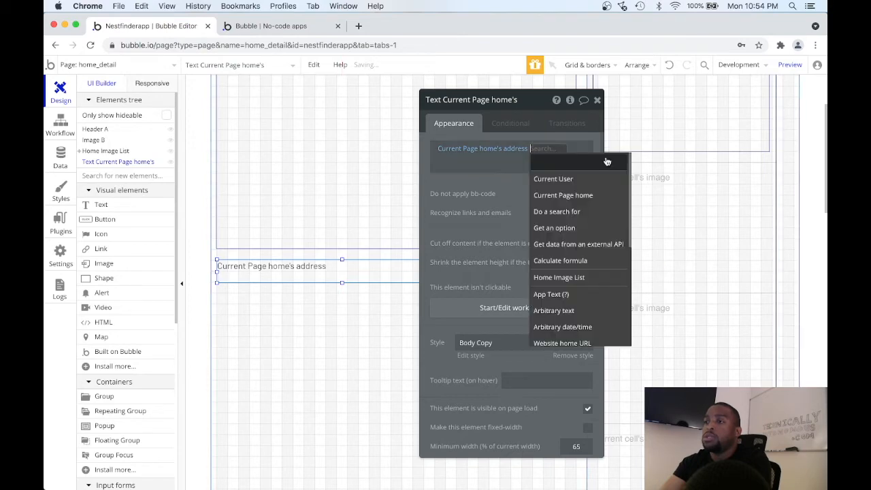
left_click(577, 194)
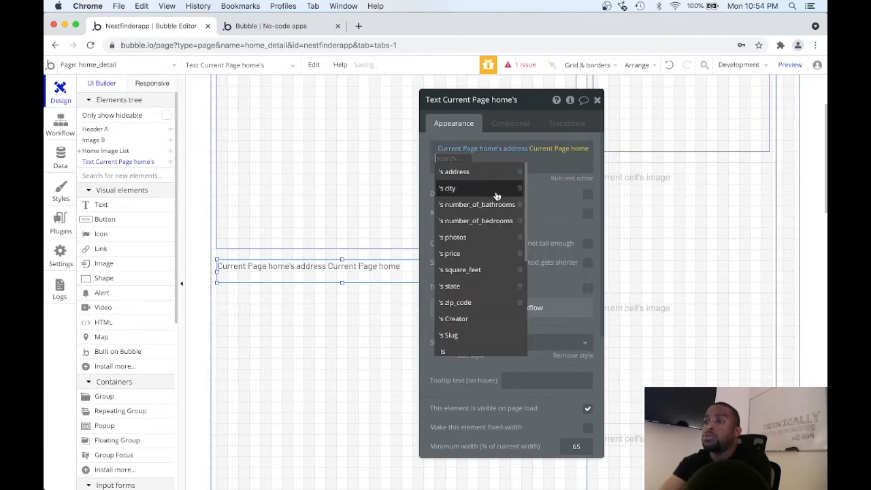
left_click(490, 191)
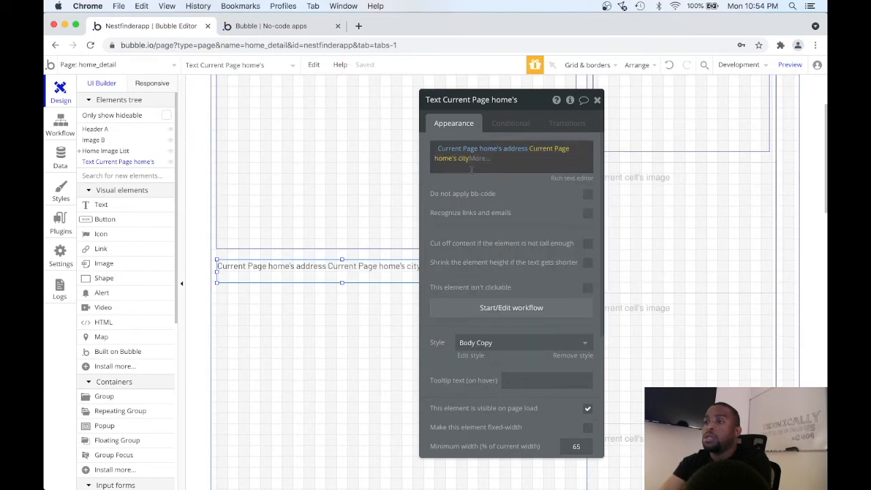
left_click(471, 170)
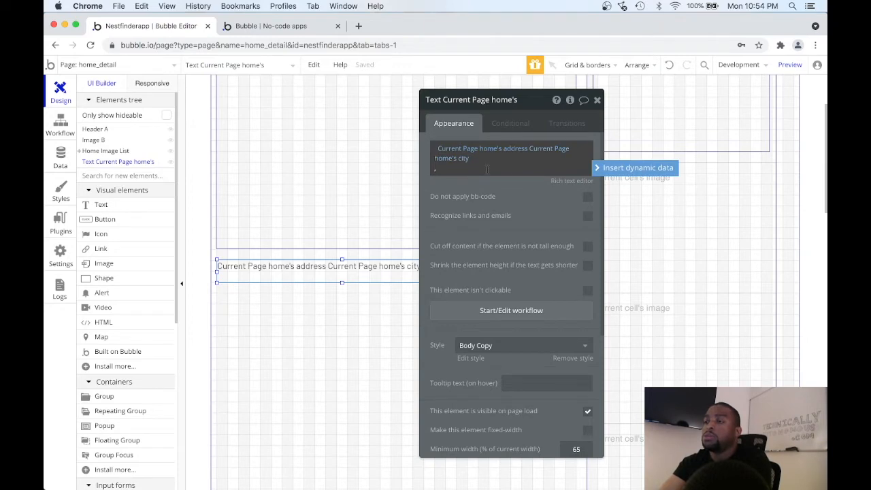
left_click(614, 168)
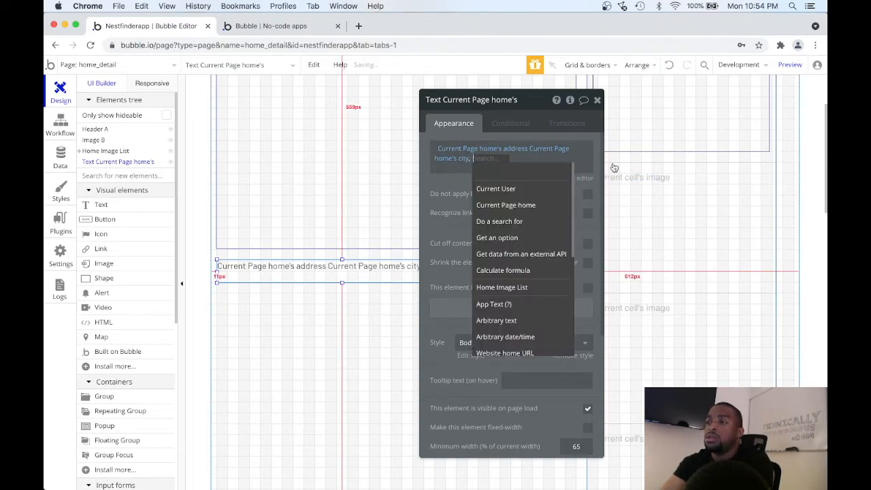
left_click(538, 204)
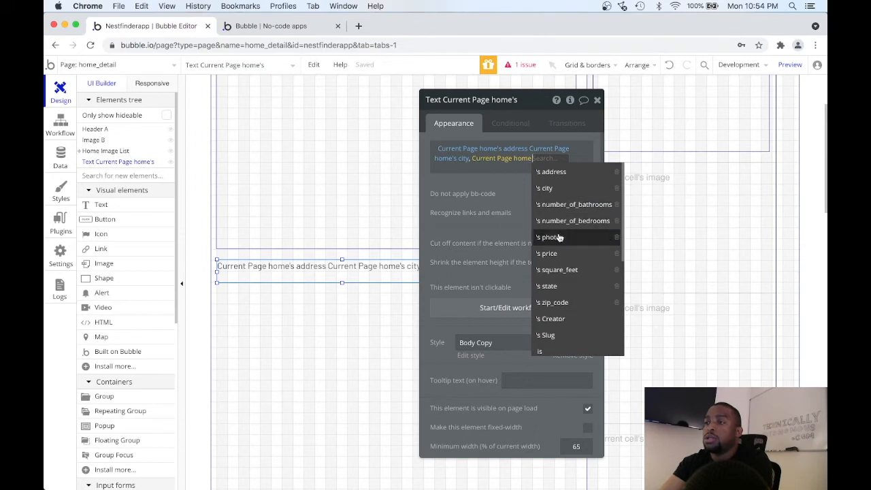
left_click(559, 286)
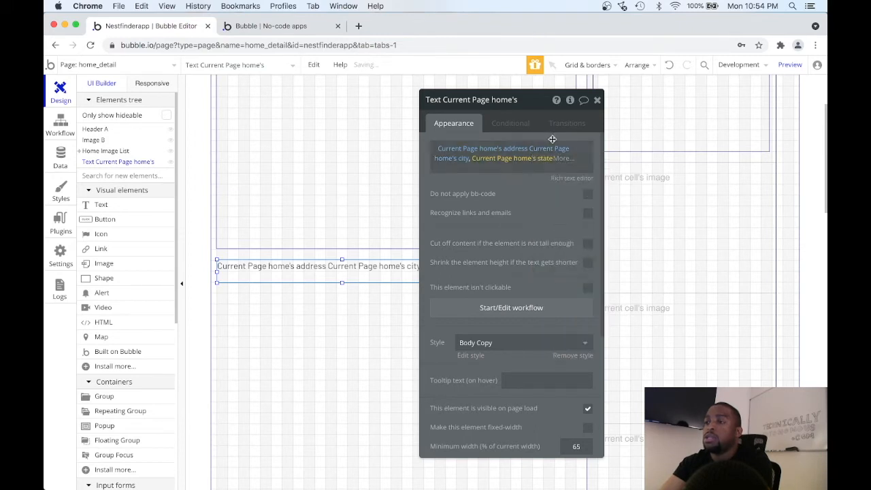
Append a comma and Current Page home's zip_code after the state in the address text.
left_click(545, 165)
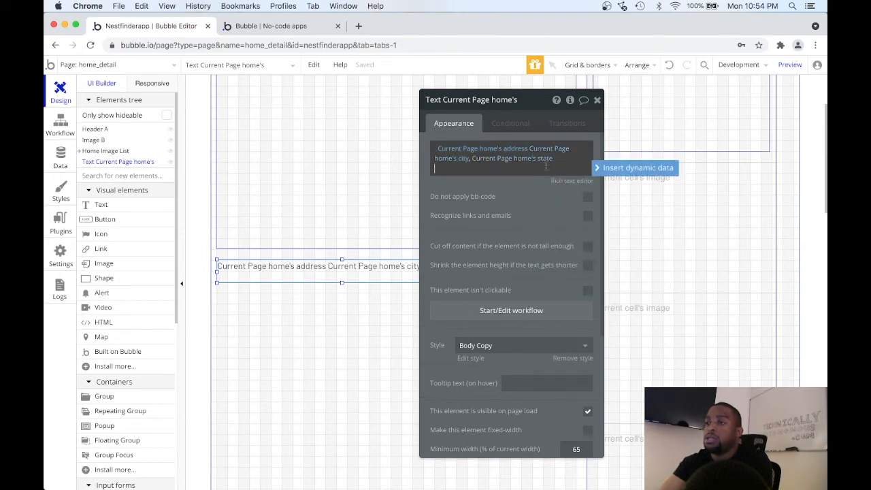
type(",")
left_click(597, 168)
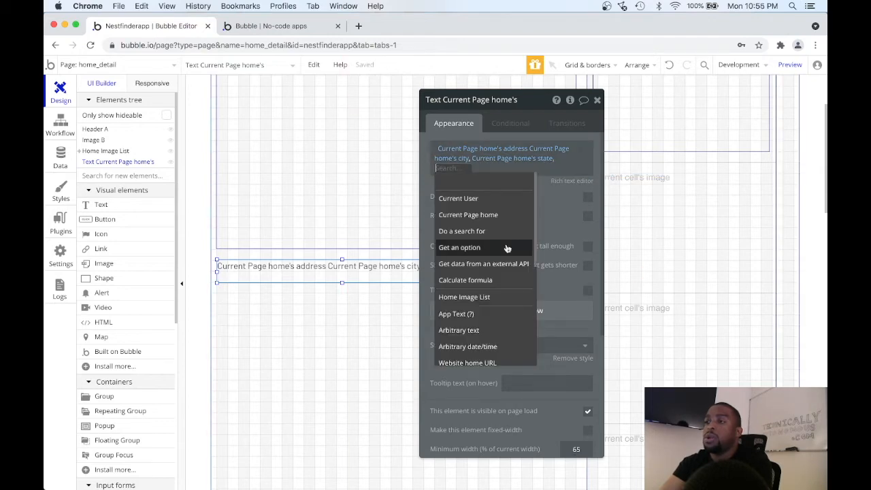
left_click(476, 214)
left_click(498, 313)
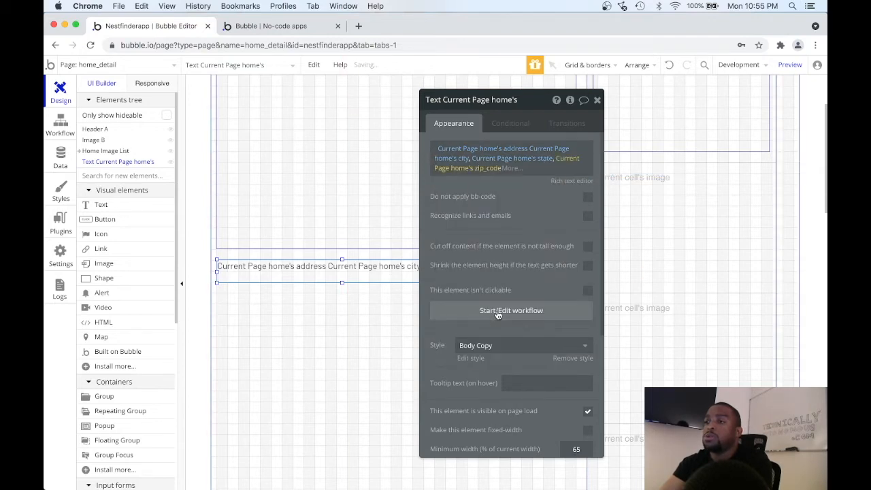
left_click(535, 170)
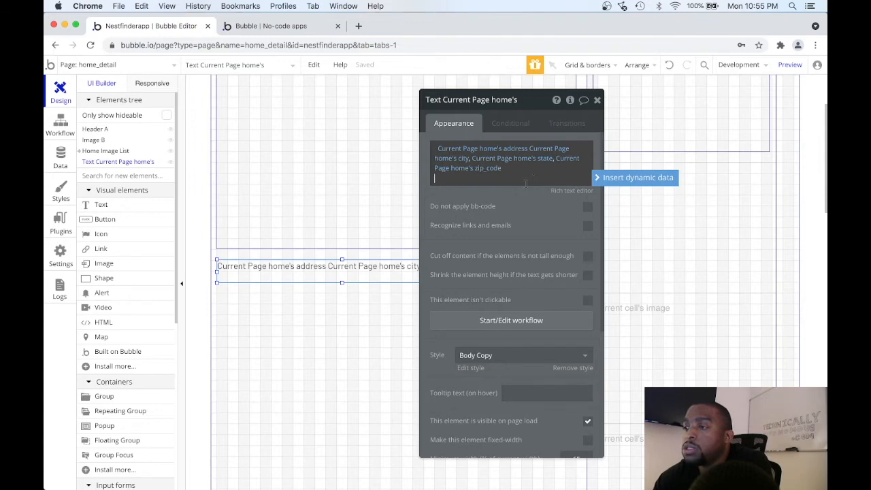
Remove the Body Copy style from the address text, make it bold and set the font size to 18.
scroll(509, 287, "down", 2)
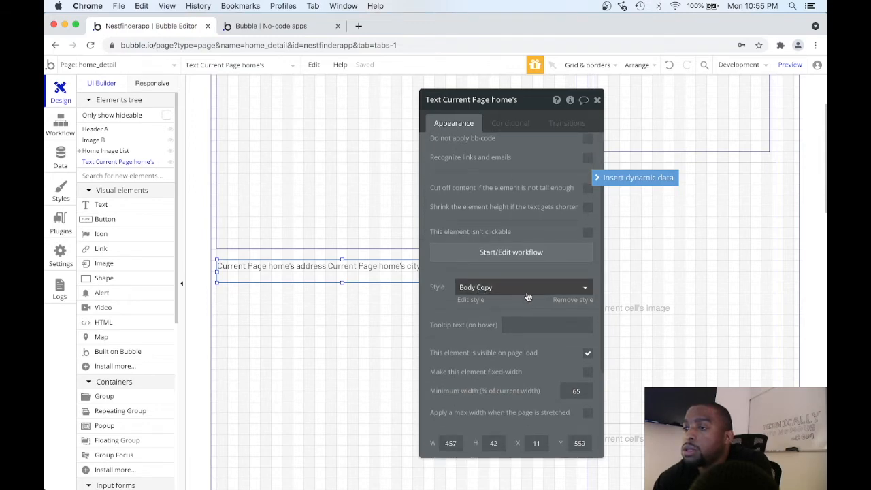
left_click(565, 301)
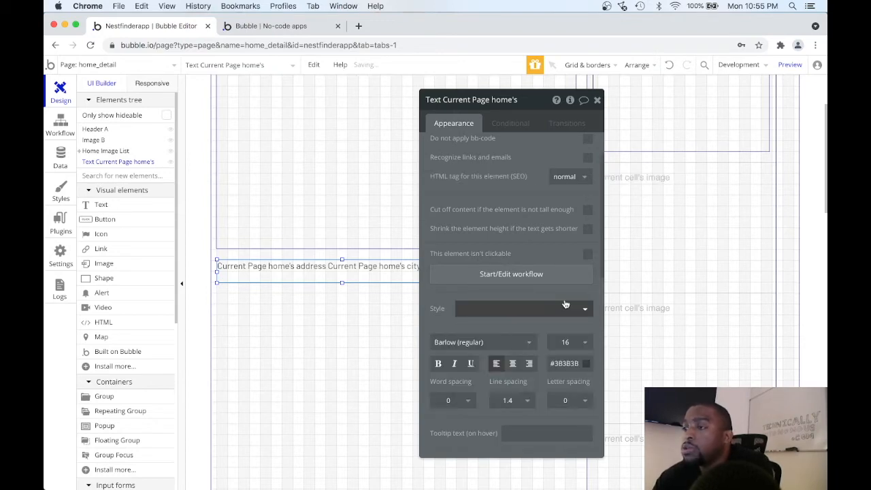
scroll(512, 293, "down", 2)
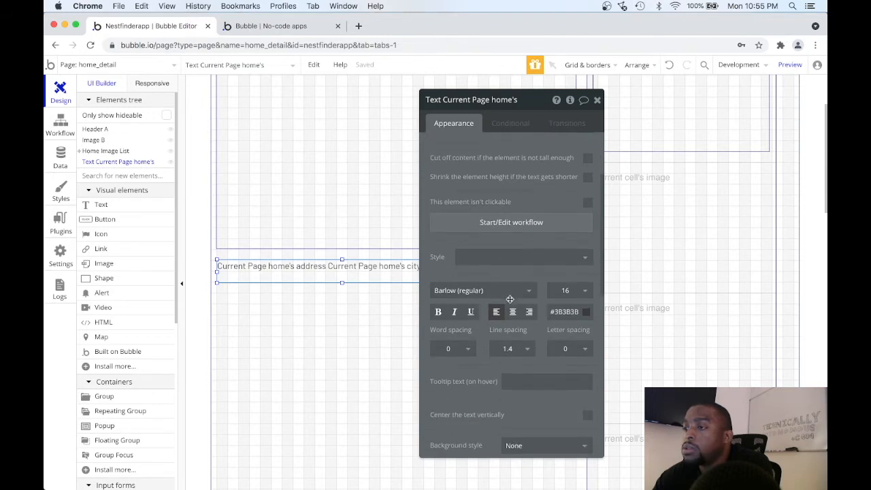
left_click(439, 313)
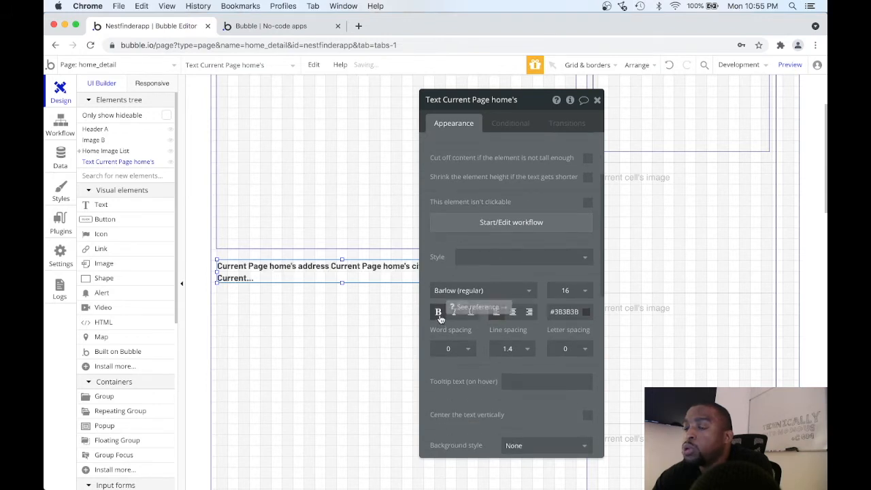
left_click(580, 291)
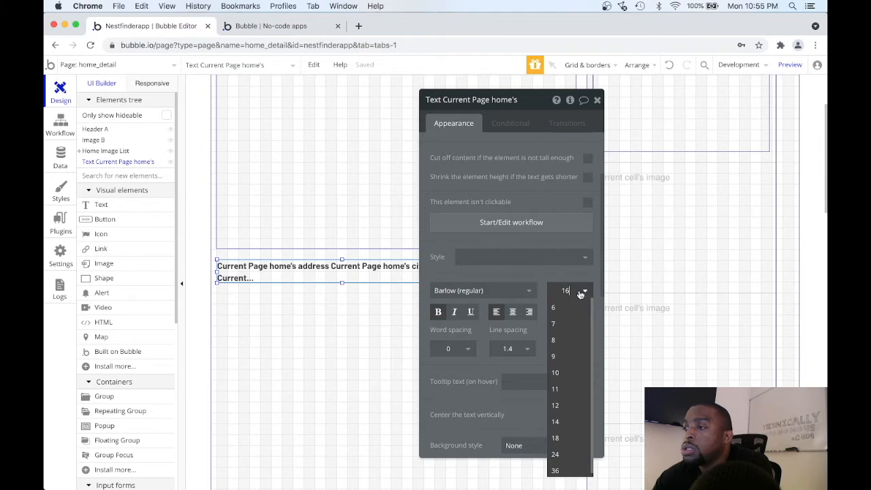
left_click(556, 433)
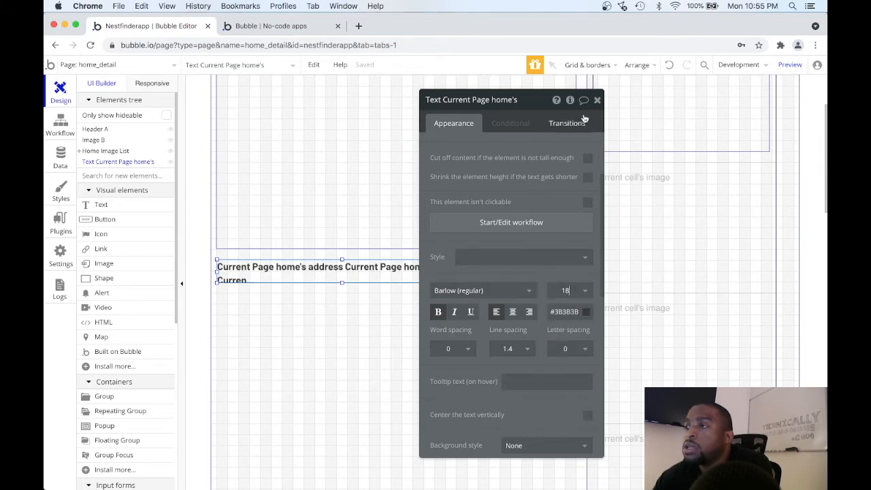
Widen the address text to 659 px, matching the main image's width, and preview the home_detail page.
left_click_drag(531, 100, 727, 93)
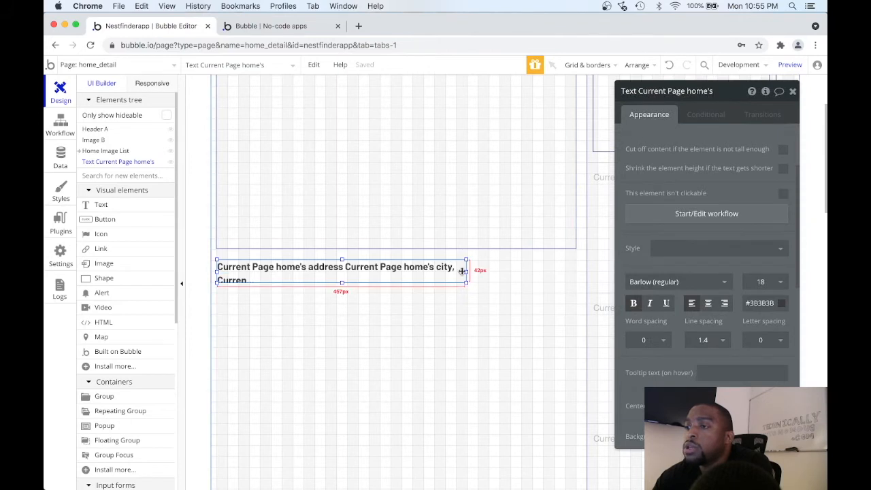
left_click_drag(466, 273, 576, 259)
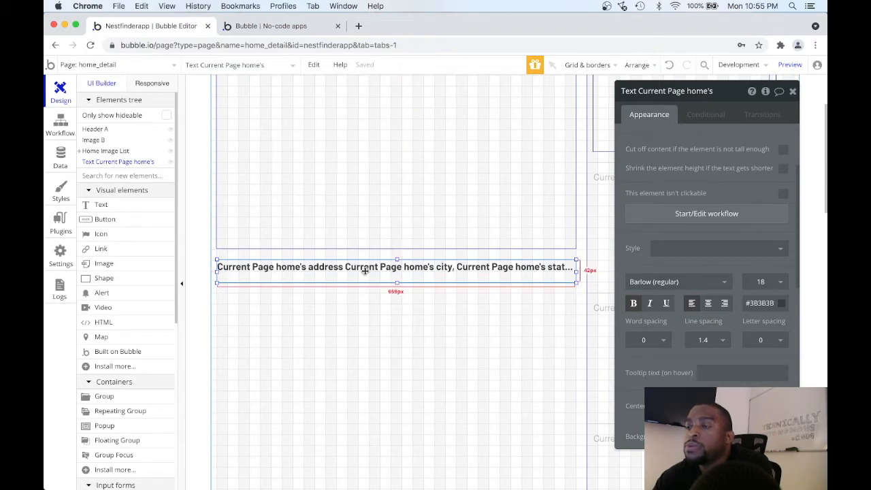
left_click(790, 66)
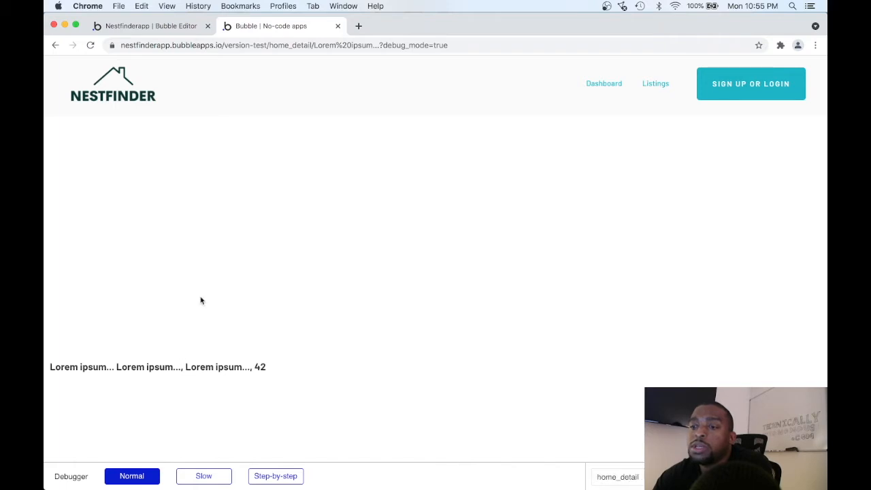
left_click(176, 30)
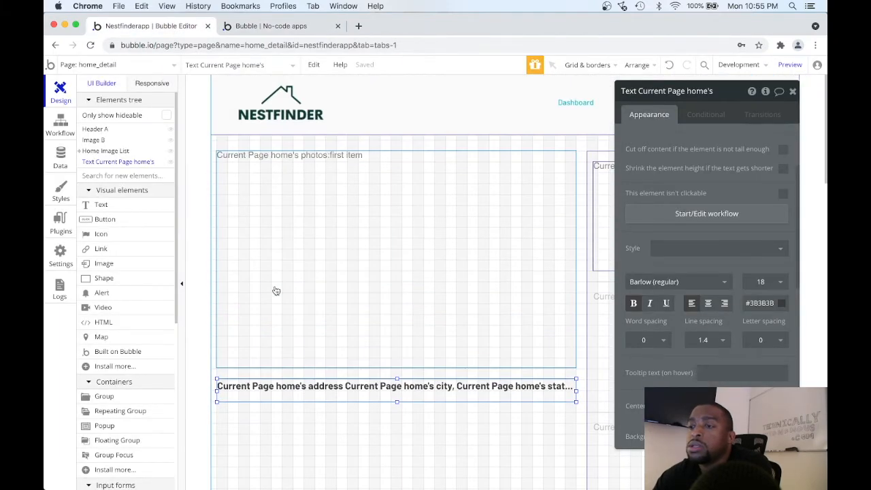
scroll(276, 291, "down", 5)
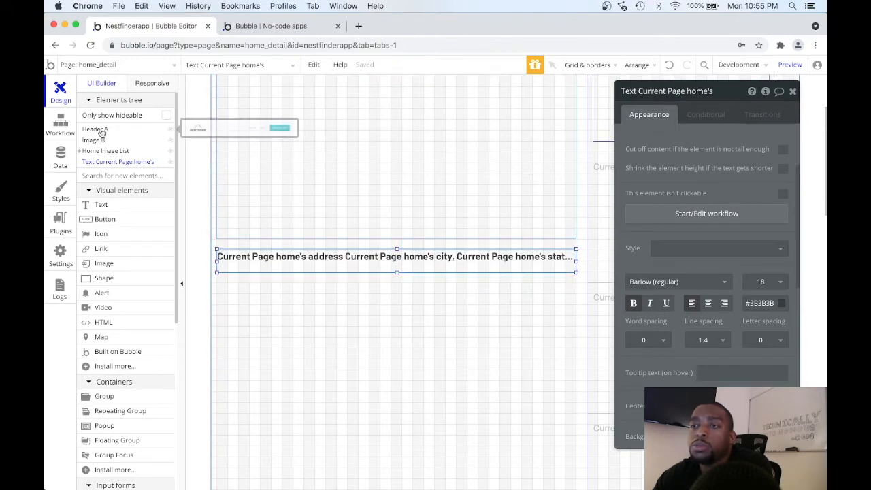
Add a text element directly below the address text that displays Current Page home's price.
left_click(100, 205)
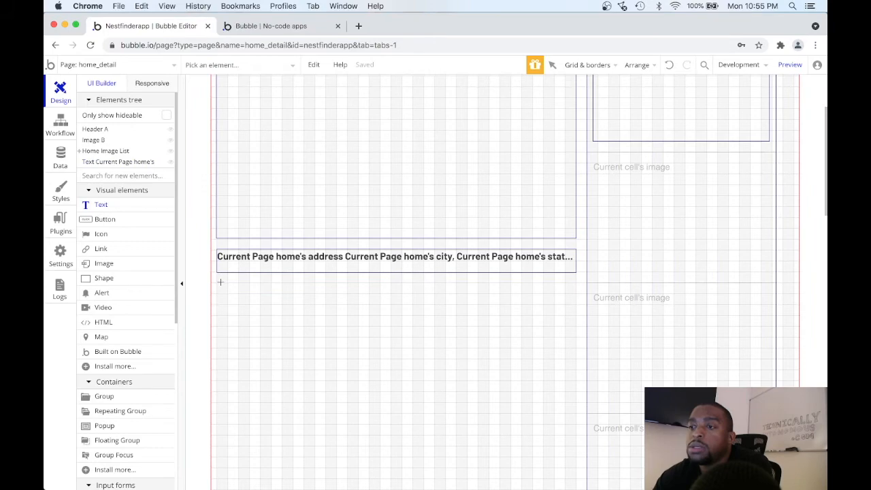
mouse_move(216, 283)
left_mouse_down()
mouse_move(315, 309)
mouse_move(307, 305)
mouse_move(359, 303)
left_mouse_up()
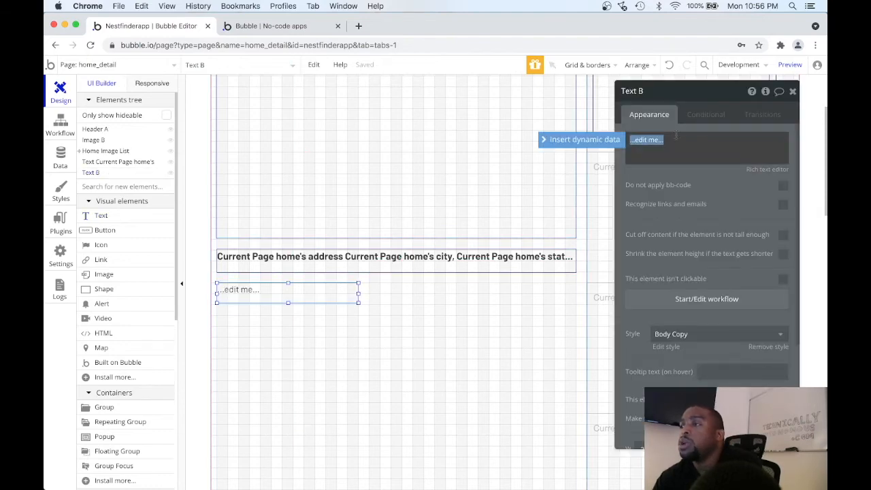
left_click(580, 139)
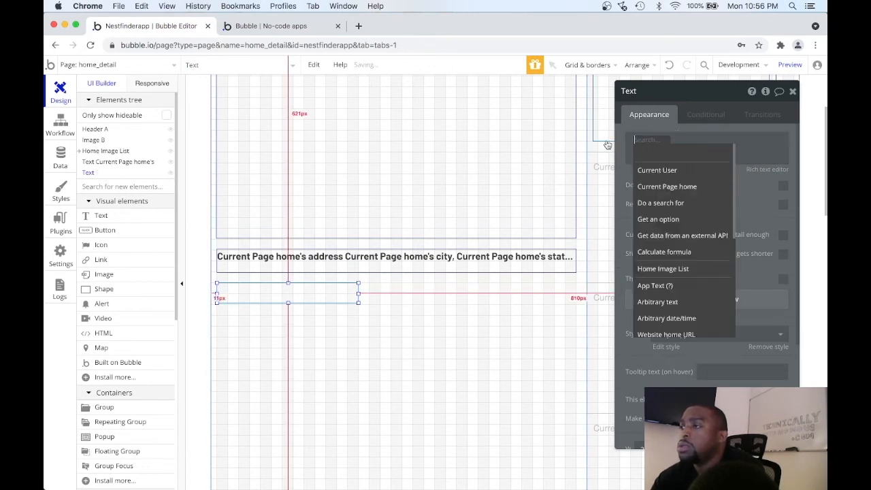
left_click(652, 182)
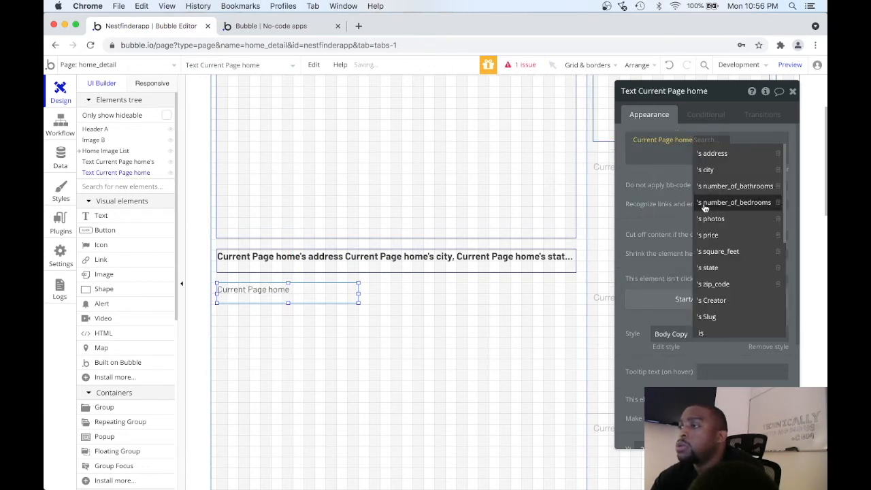
left_click(708, 234)
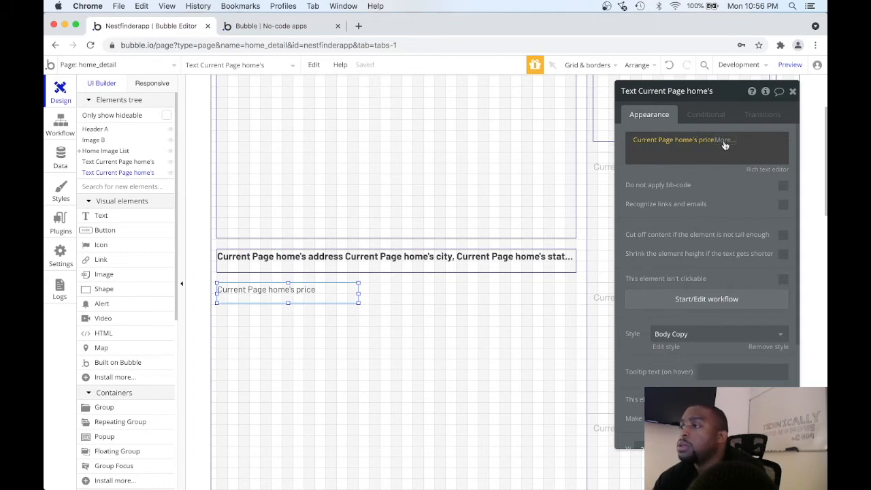
Format the price as Currency with 0 decimal places, a comma thousand separator and the $ symbol.
left_click(723, 141)
left_click(733, 170)
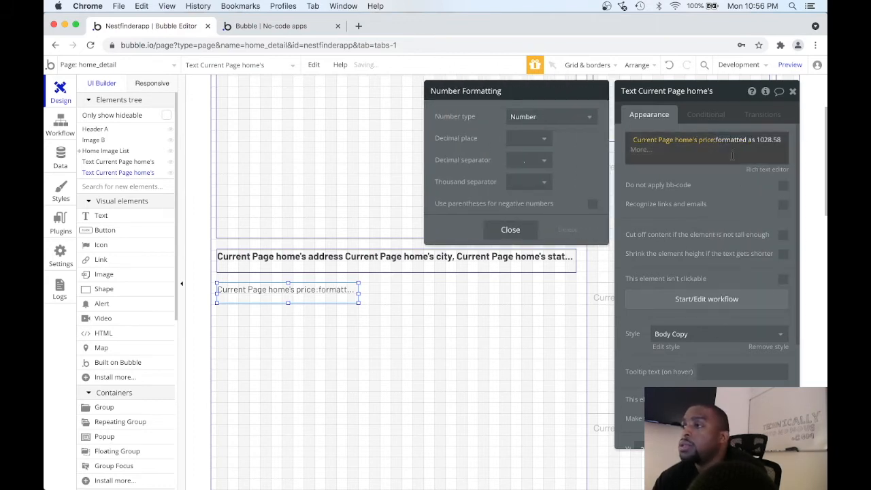
left_click(578, 119)
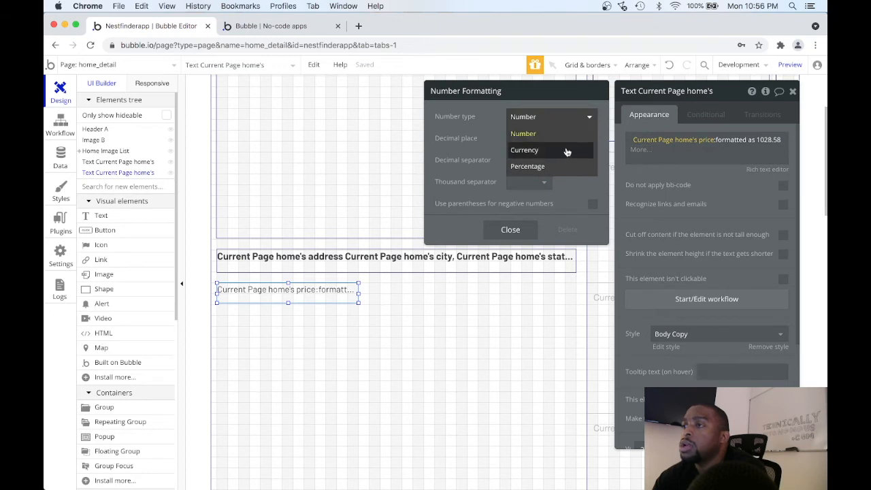
left_click(566, 149)
left_click(544, 140)
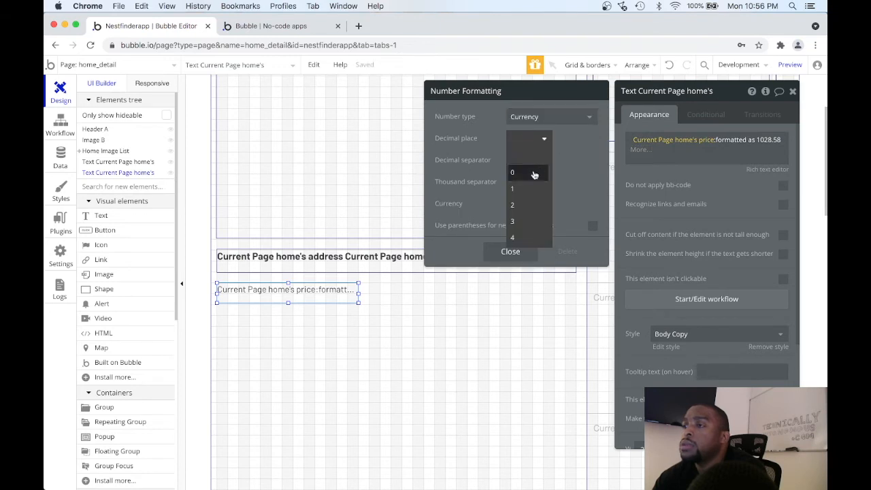
left_click(533, 171)
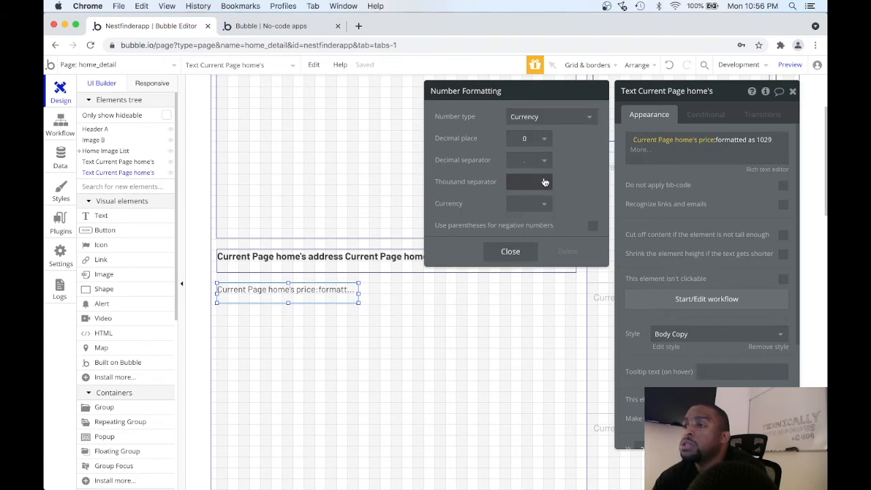
left_click(544, 182)
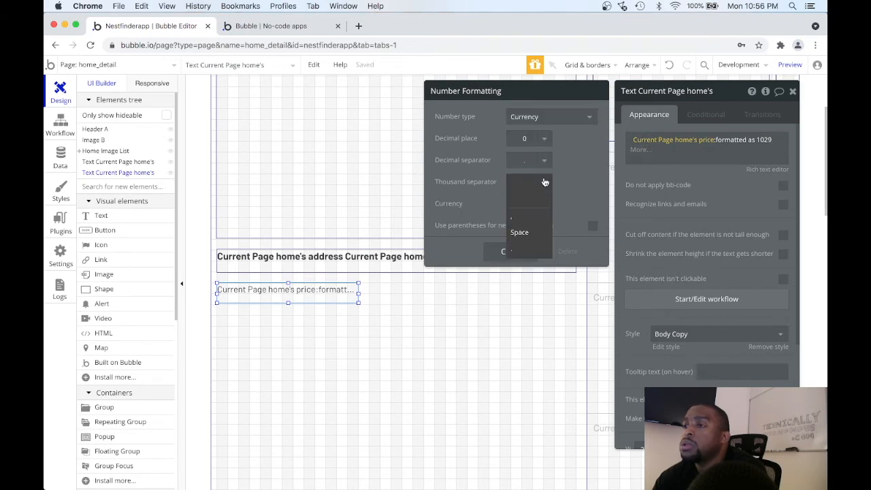
left_click(532, 224)
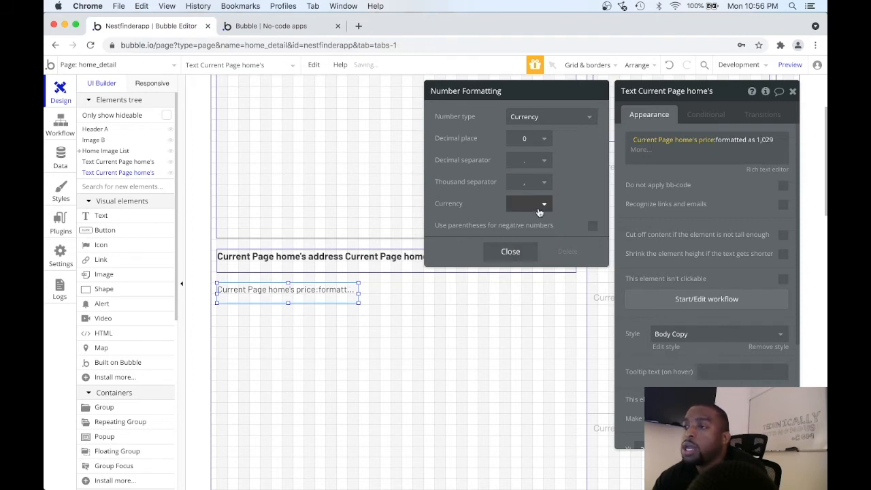
left_click(544, 203)
left_click(526, 243)
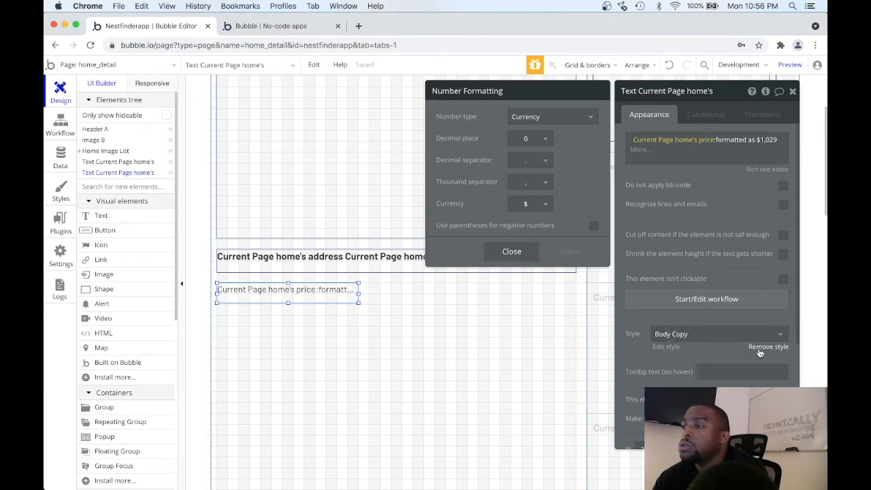
Remove the Body Copy style from the price text and make it bold.
left_click(756, 348)
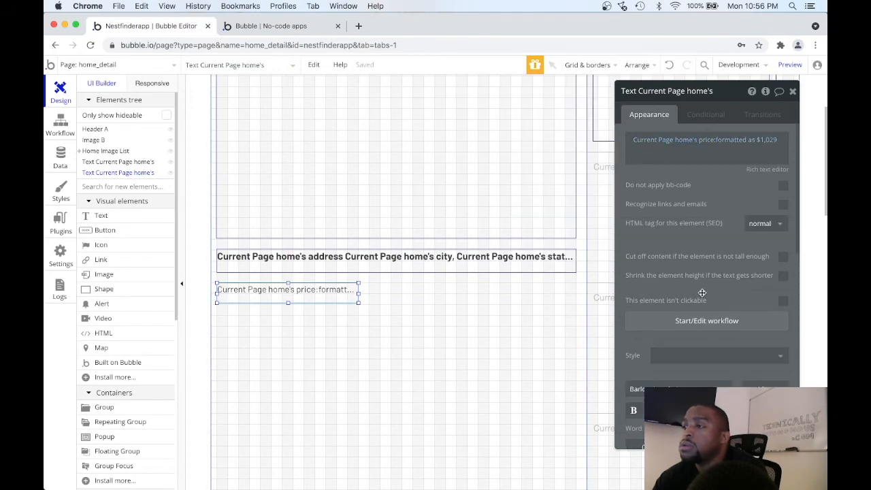
scroll(730, 278, "down", 1)
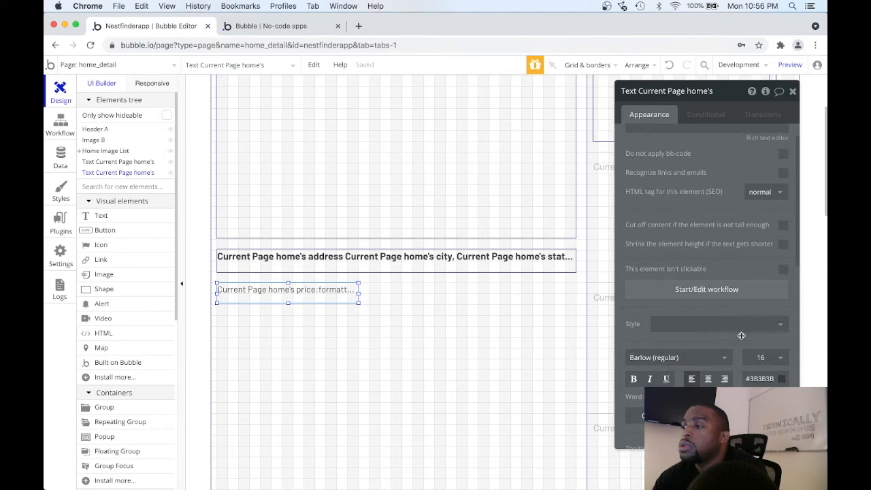
left_click(635, 379)
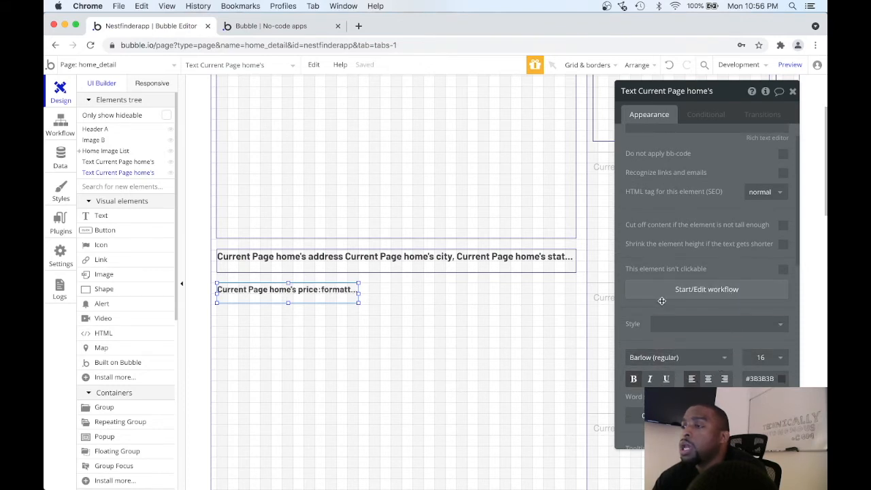
Set the address text's font size to 20 and increase its height to fit two lines.
left_click(527, 263)
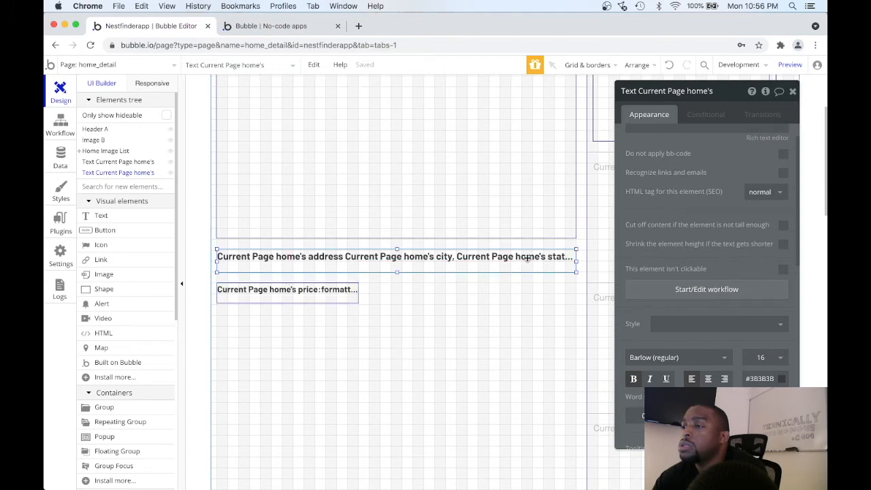
left_click(779, 362)
scroll(762, 377, "down", 2)
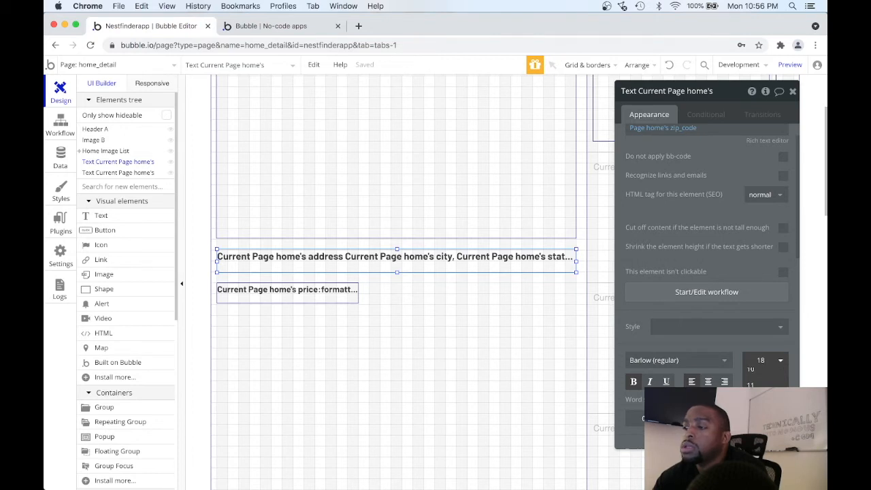
key("BackSpace")
key("BackSpace")
type("2")
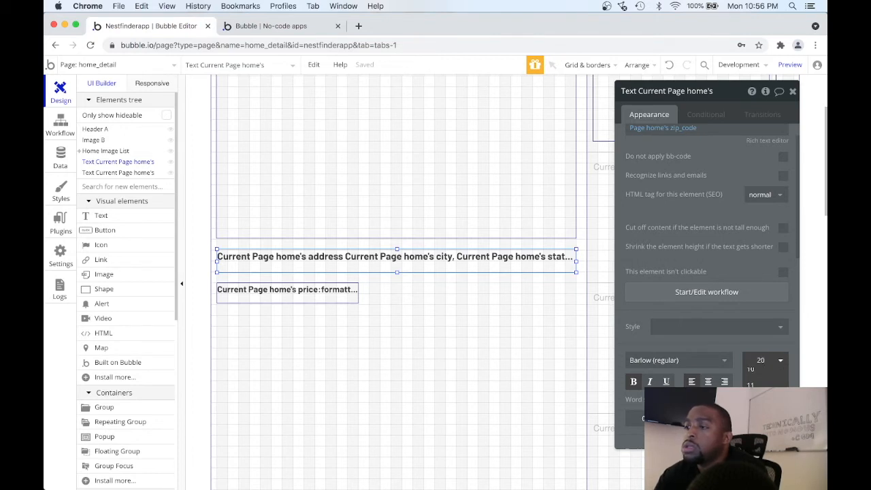
type("0")
key("Return")
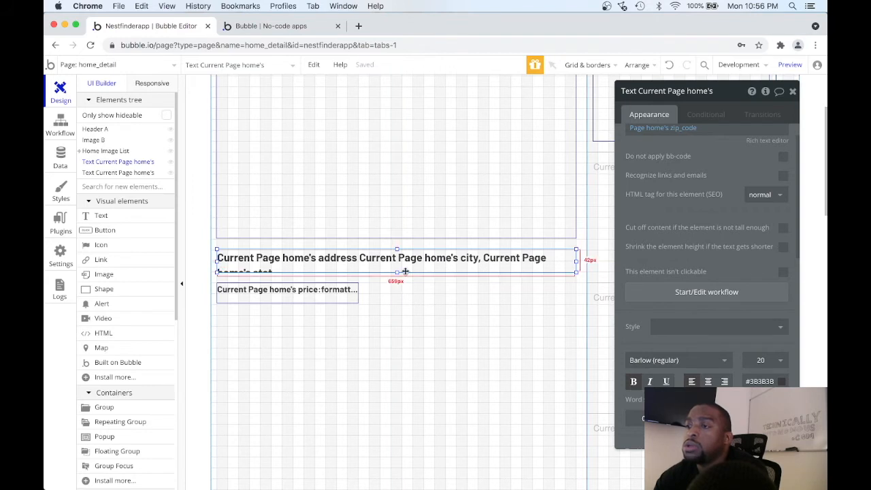
left_click_drag(396, 272, 397, 281)
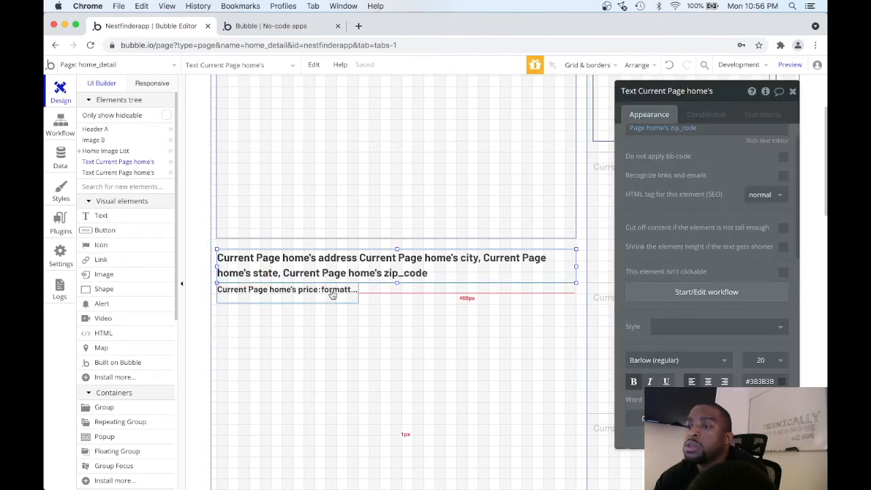
Move the price text down to leave a gap below the enlarged address text.
left_click(333, 293)
left_click_drag(334, 292, 331, 299)
left_click_drag(330, 299, 331, 302)
double_click(331, 302)
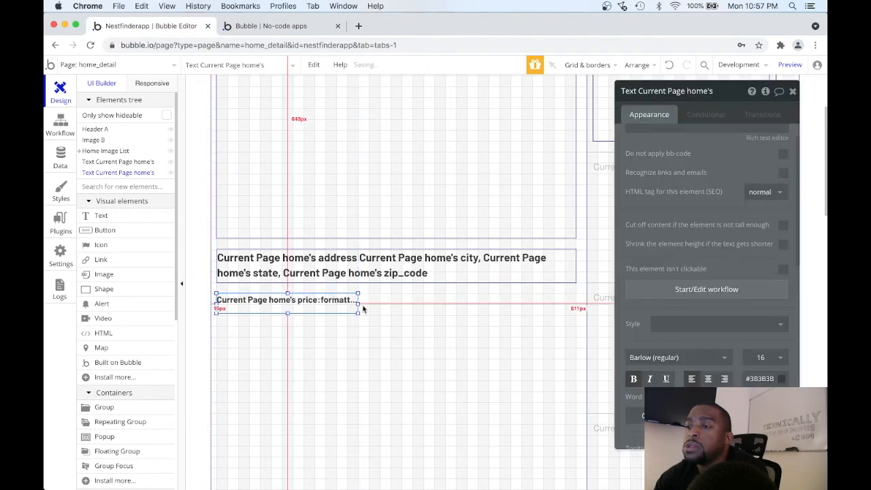
Add a small text element beside the price text that displays Current Page home's number_of_bedrooms.
left_click(139, 216)
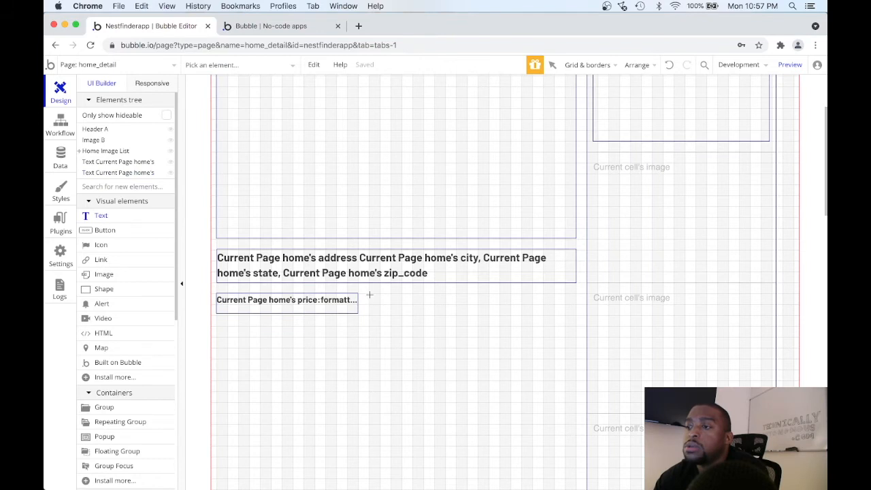
left_click_drag(369, 293, 413, 313)
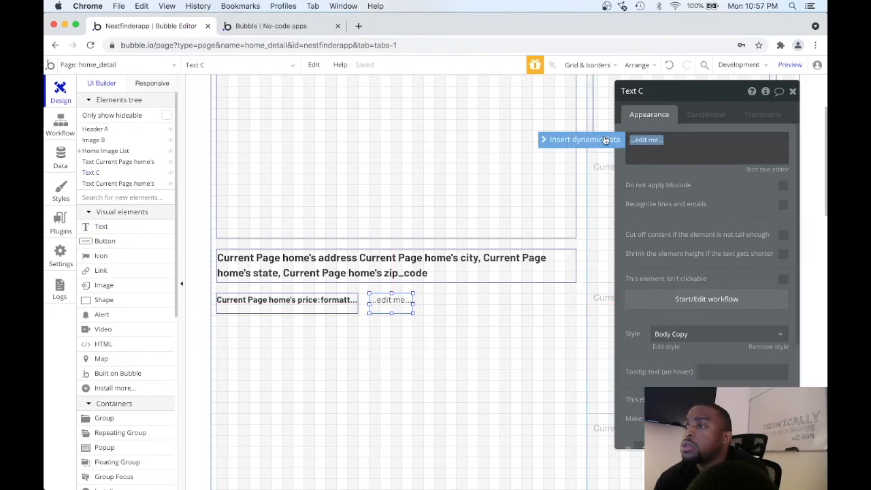
left_click(606, 139)
left_click(662, 185)
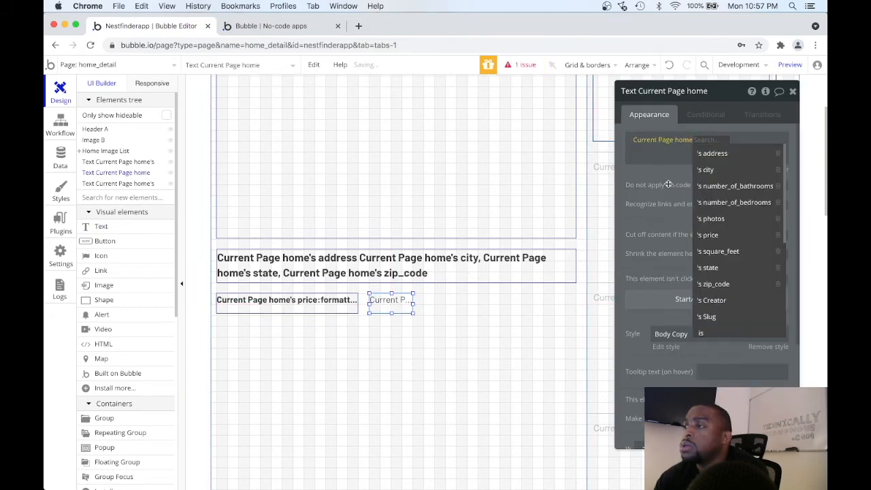
left_click(726, 200)
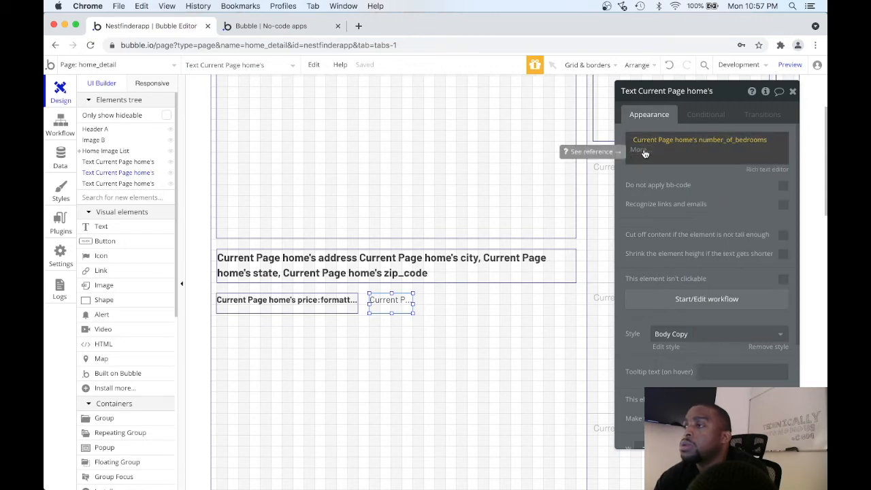
Append the word "Bed" after the number_of_bedrooms value in the new text.
left_click(642, 150)
left_click(683, 151)
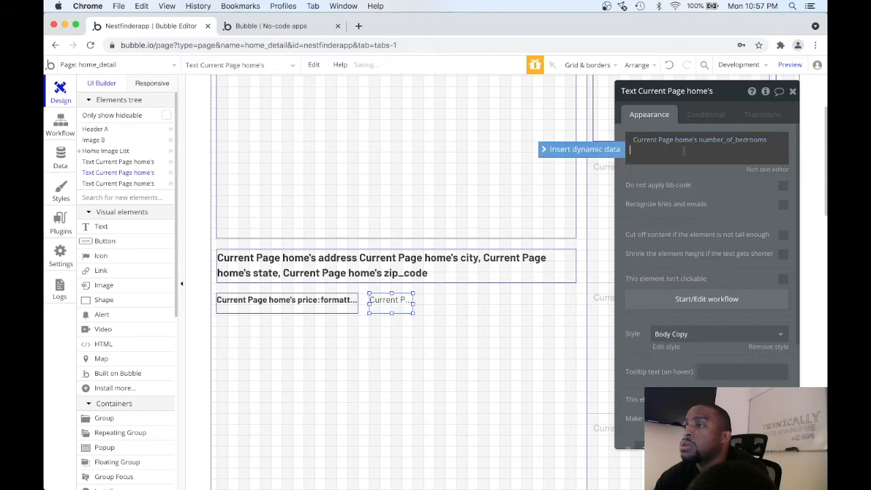
key("Return")
type("Bed")
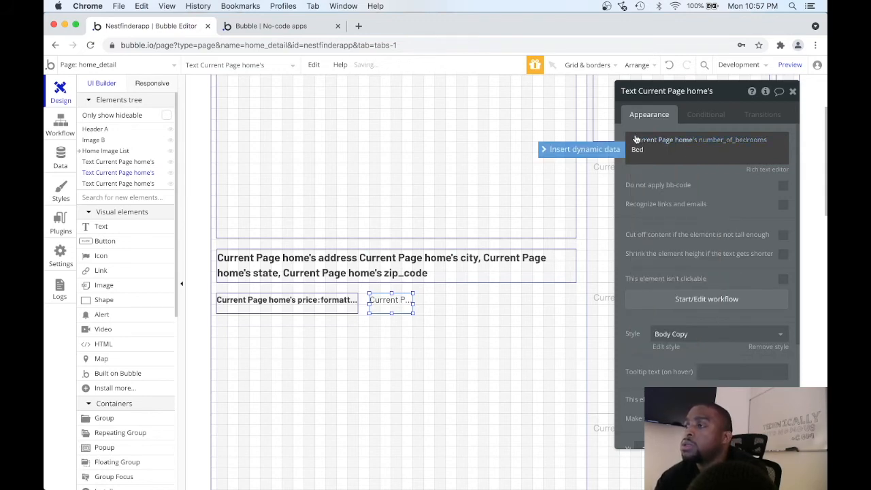
left_click(531, 309)
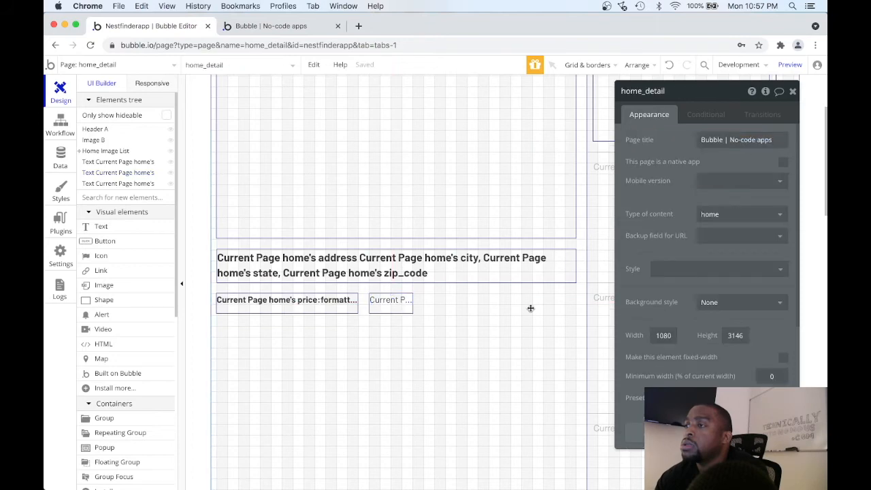
Copy the bedroom text and paste three duplicates of it.
left_click(400, 304)
key("super+c")
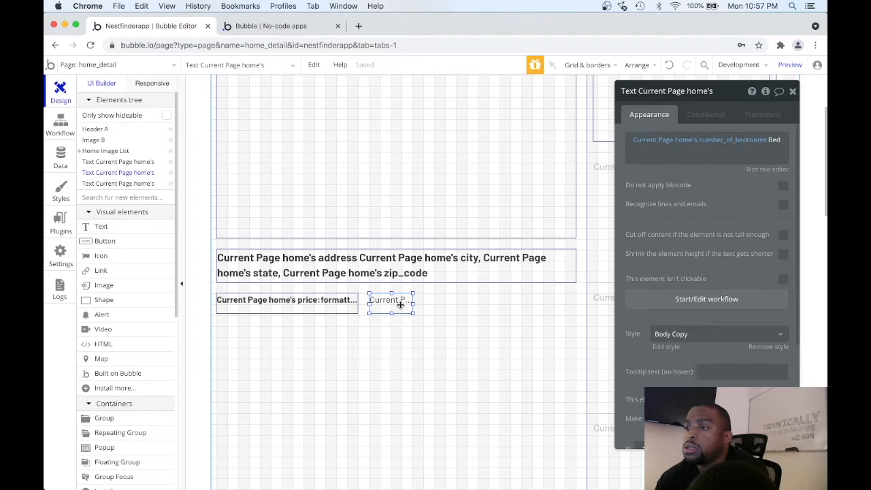
key("super+v")
key("super+v")
key("super+v")
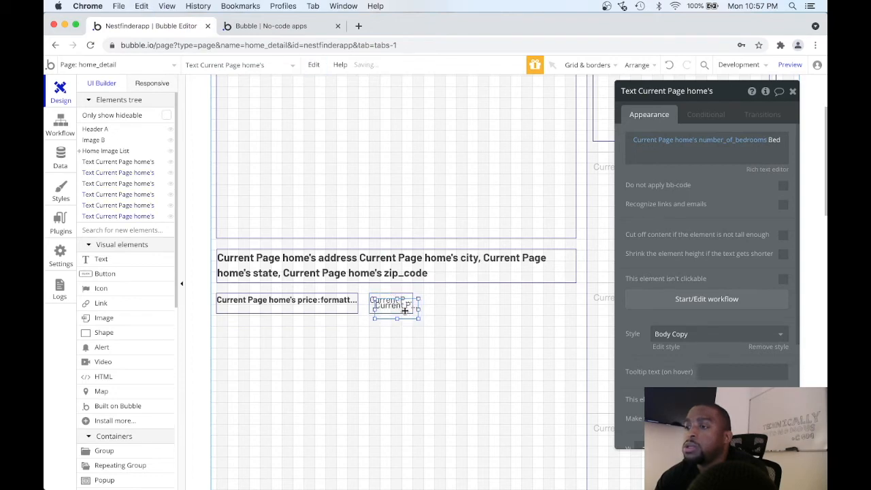
Arrange the three duplicates in an evenly spaced row beside the bedroom text, ending at the address text's far edge.
left_click_drag(399, 313, 536, 310)
left_click_drag(398, 309, 471, 302)
left_click_drag(403, 320, 441, 305)
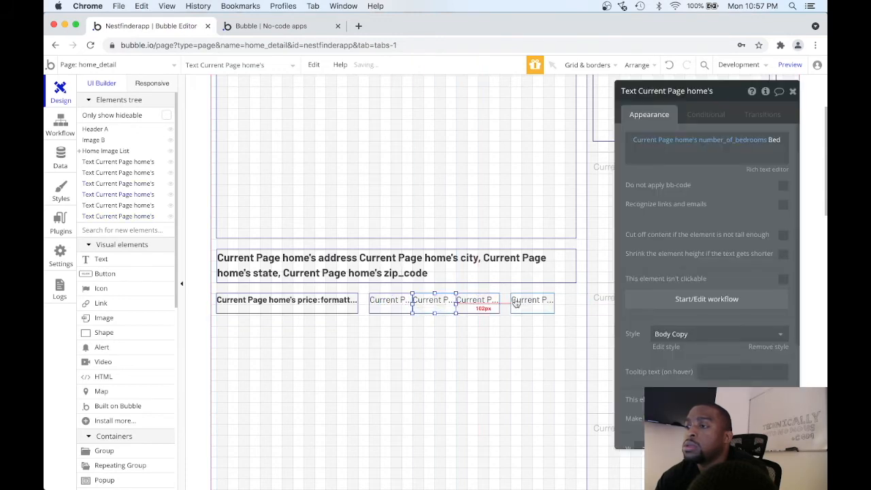
left_click_drag(515, 302, 539, 300)
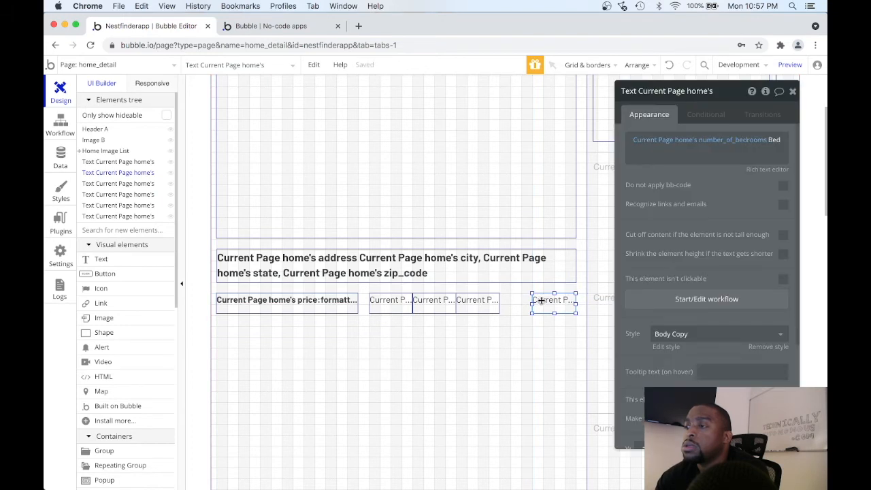
left_click_drag(491, 301, 511, 300)
left_click_drag(443, 300, 452, 299)
Make the second small text in the row show Current Page home's number_of_bathrooms followed by "Bath".
left_click(743, 146)
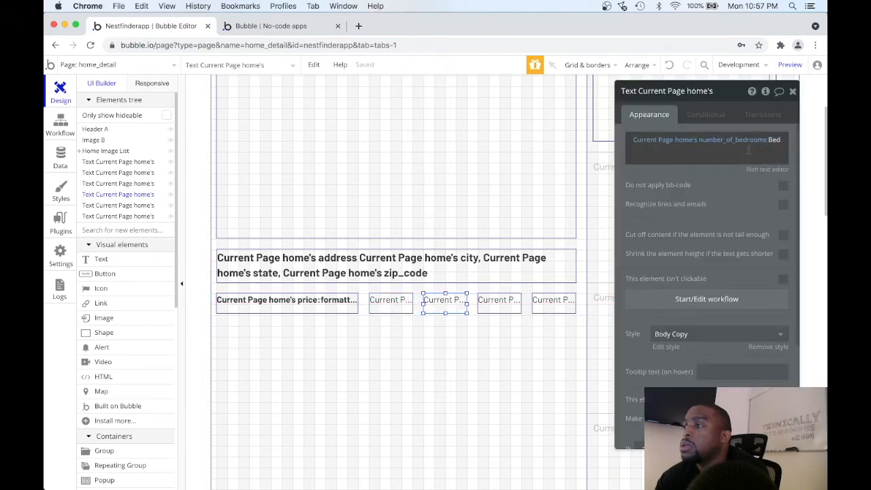
left_click(740, 145)
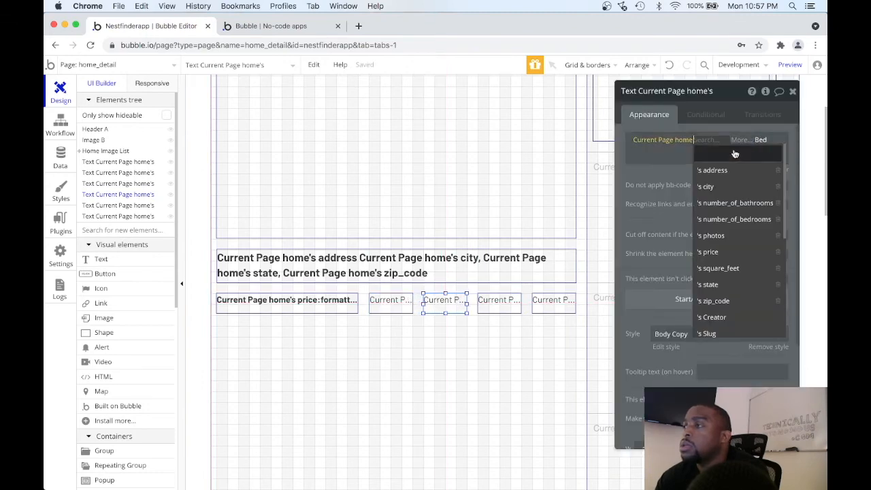
left_click(742, 204)
double_click(658, 150)
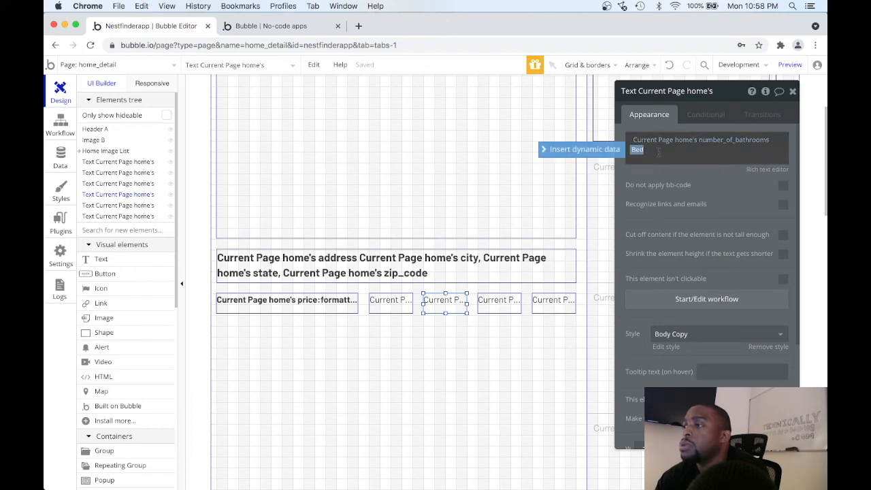
key("BackSpace")
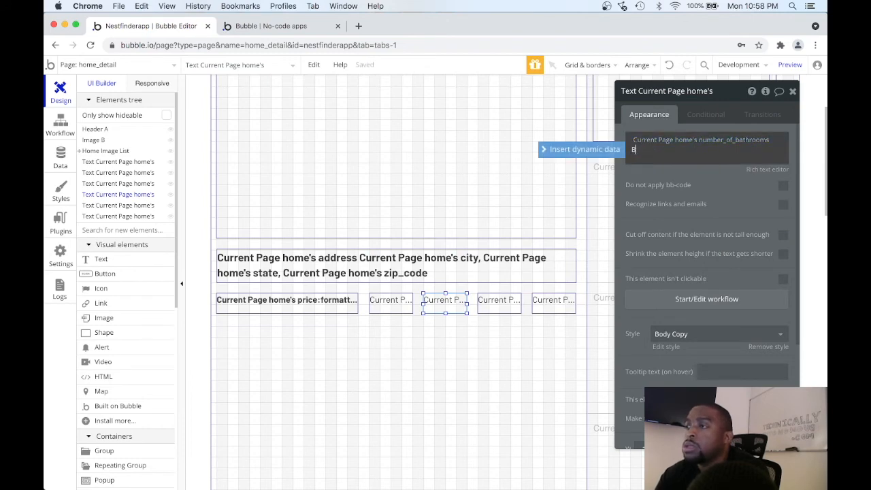
type("Bath")
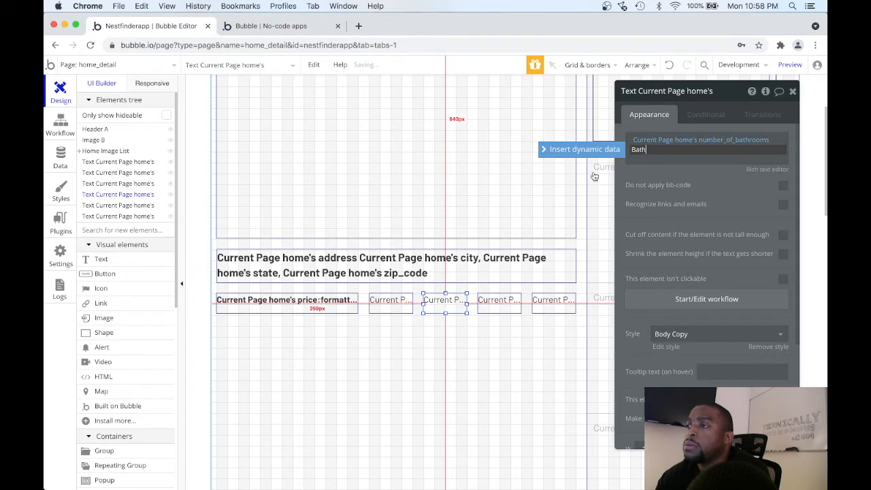
left_click(629, 175)
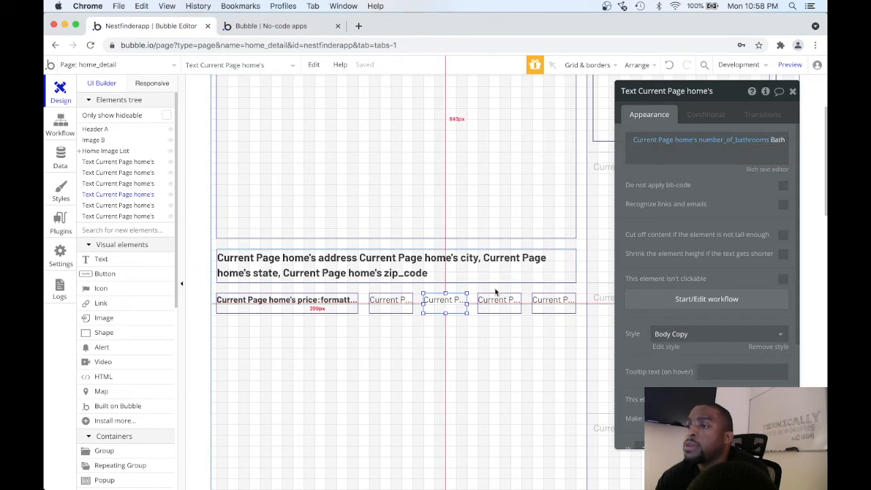
Make the third small text in the row show Current Page home's square_feet followed by "Sqft.".
left_click(489, 304)
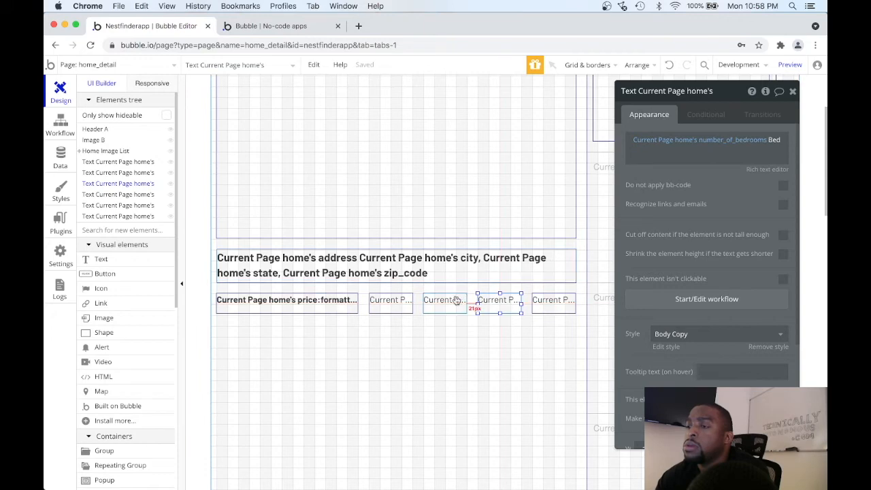
left_click(764, 141)
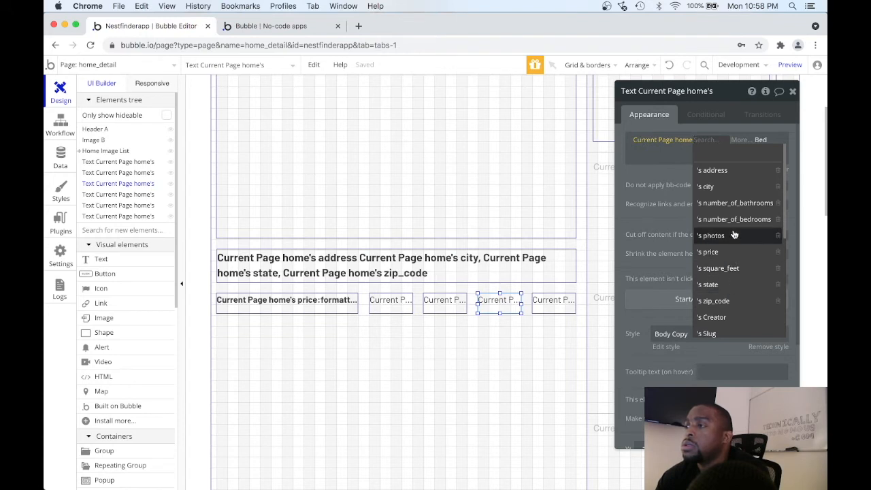
scroll(734, 235, "down", 3)
left_click(731, 184)
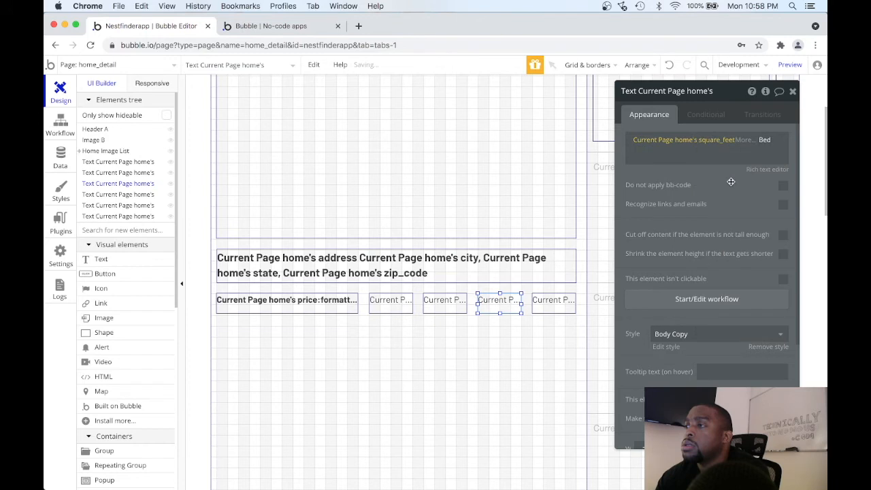
double_click(765, 140)
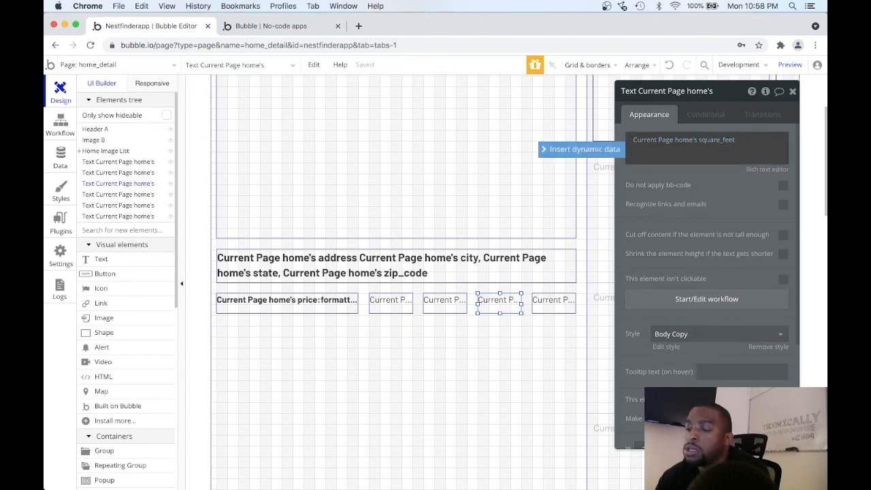
type("Sqft")
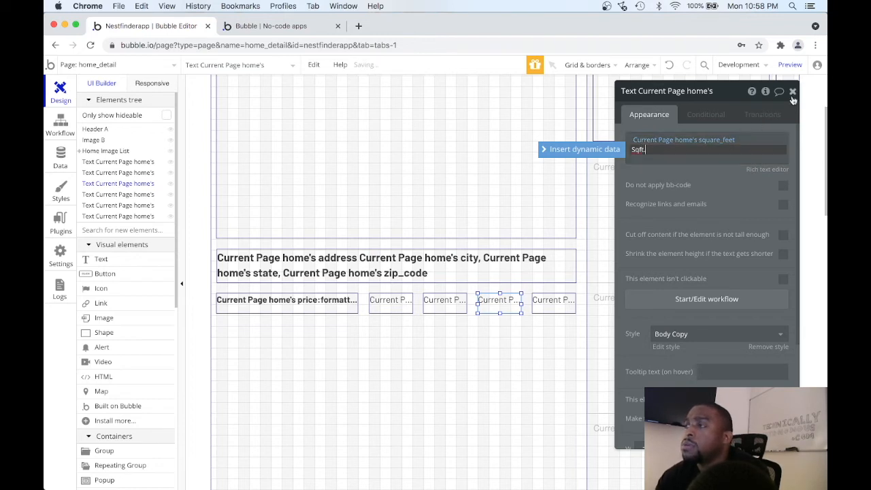
left_click(720, 183)
left_click(793, 93)
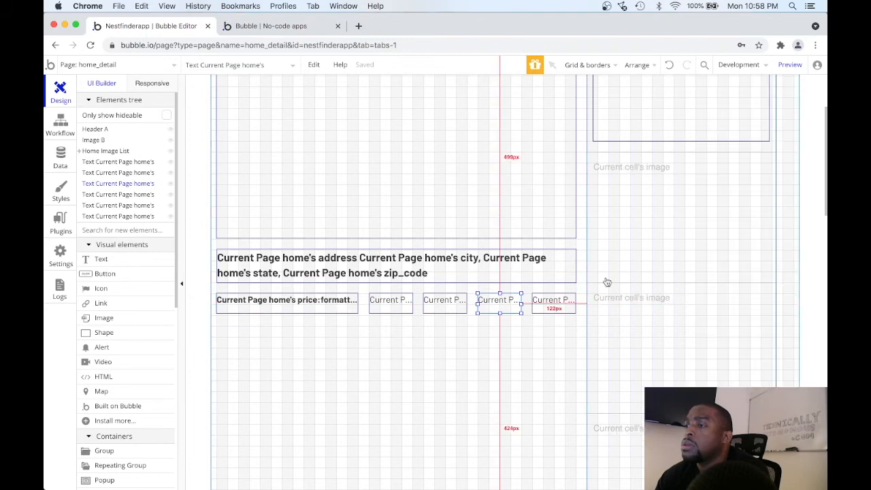
Delete the unused fourth small text and shift the remaining three so the row ends at the address text's far edge.
key("Delete")
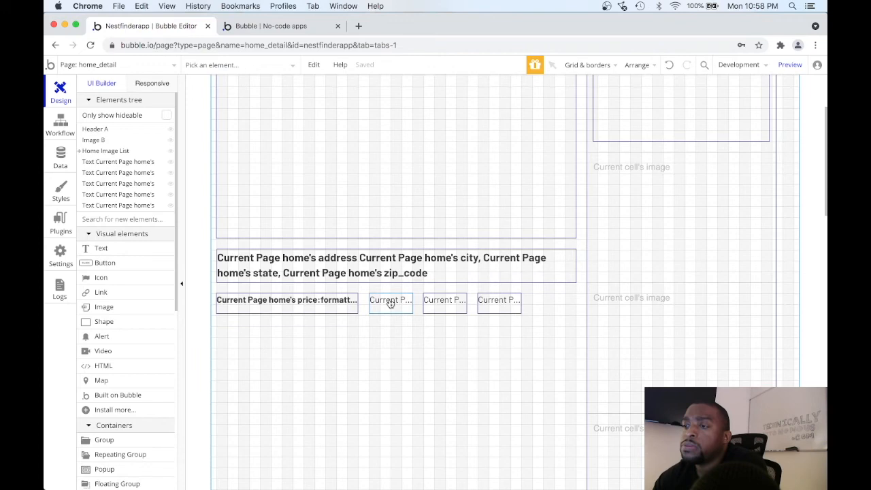
left_click_drag(363, 288, 544, 307)
left_click(431, 360)
scroll(432, 358, "up", 3)
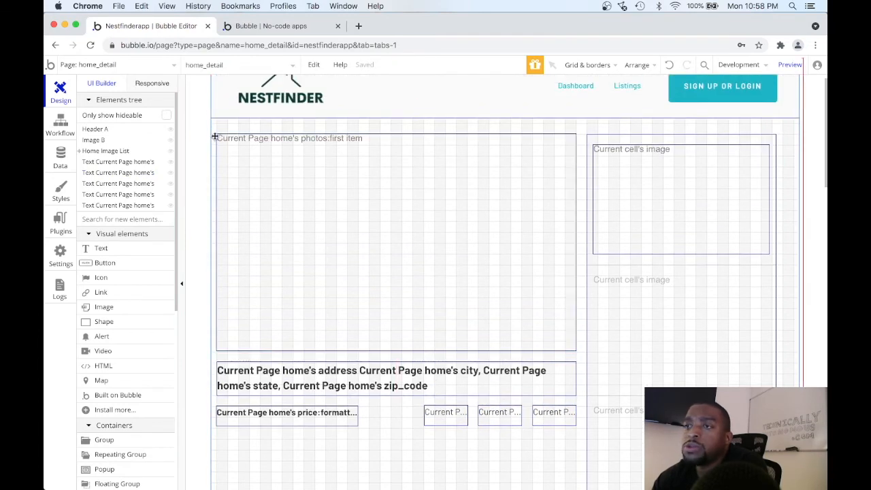
Group the main photo, address, price, and bed, bath and square-feet texts together in one Group.
left_click_drag(213, 131, 578, 441)
right_click(464, 300)
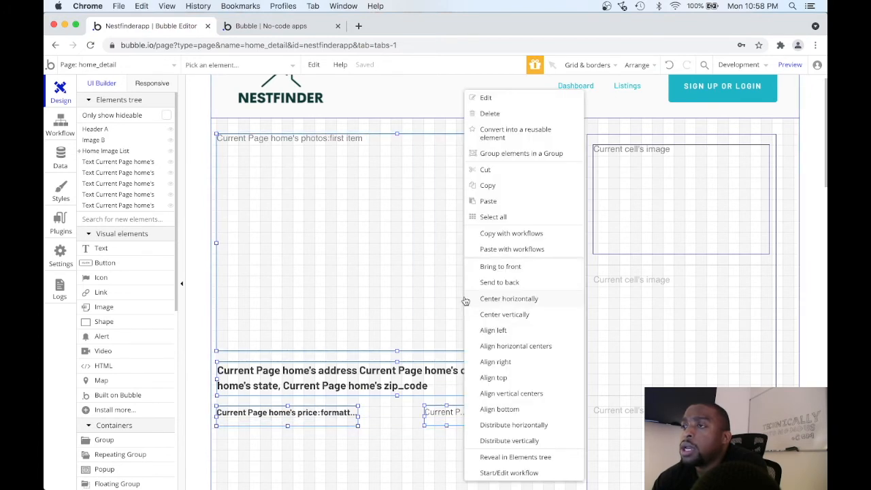
left_click(535, 154)
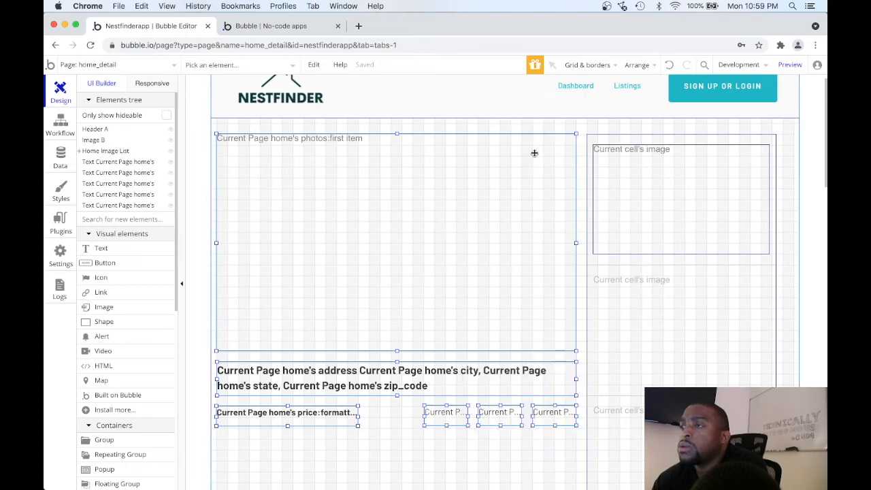
right_click(495, 256)
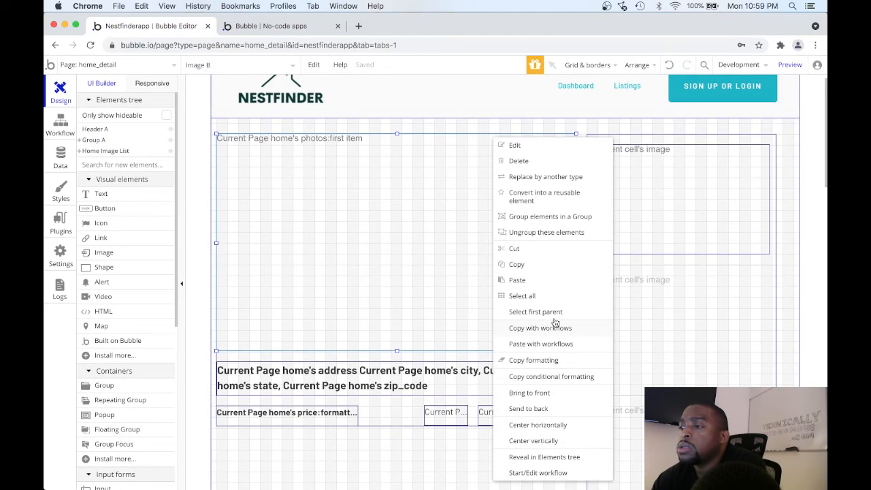
left_click(434, 303)
left_click_drag(432, 306, 373, 214)
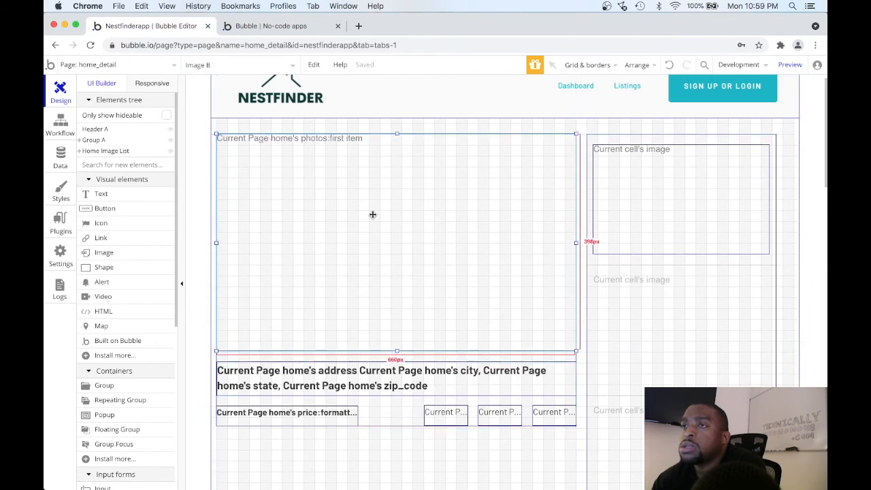
left_click_drag(359, 340, 360, 343)
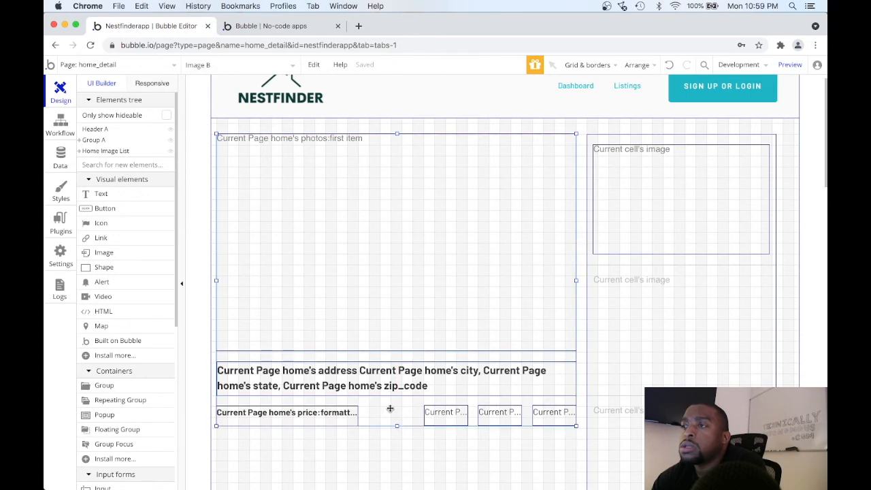
Rename the new group containing the main photo and home details as Left Column.
double_click(388, 409)
left_click(637, 91)
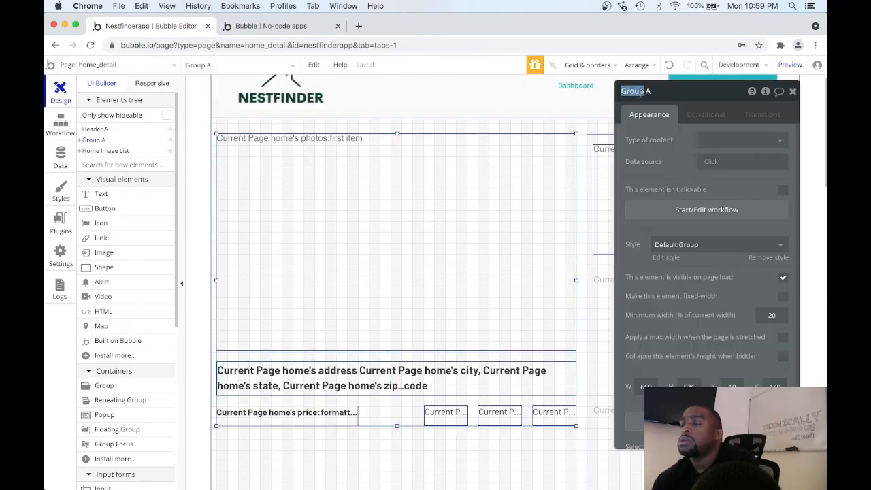
type("Left Column")
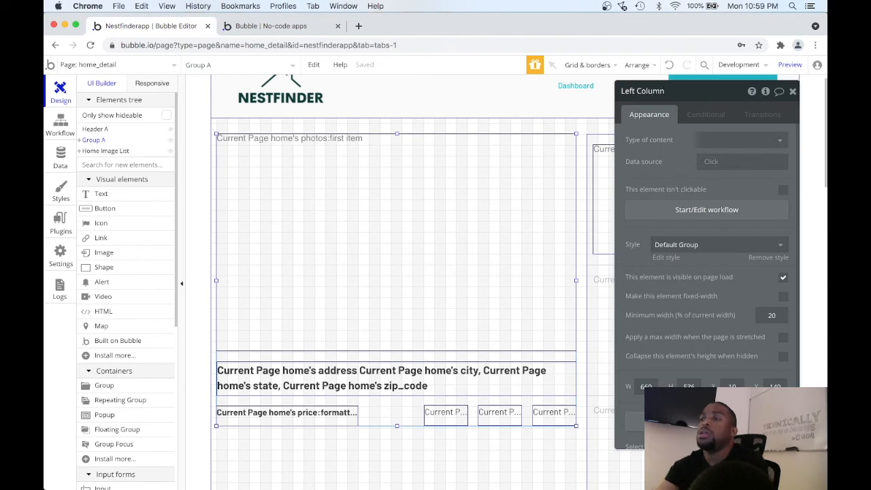
left_click(792, 93)
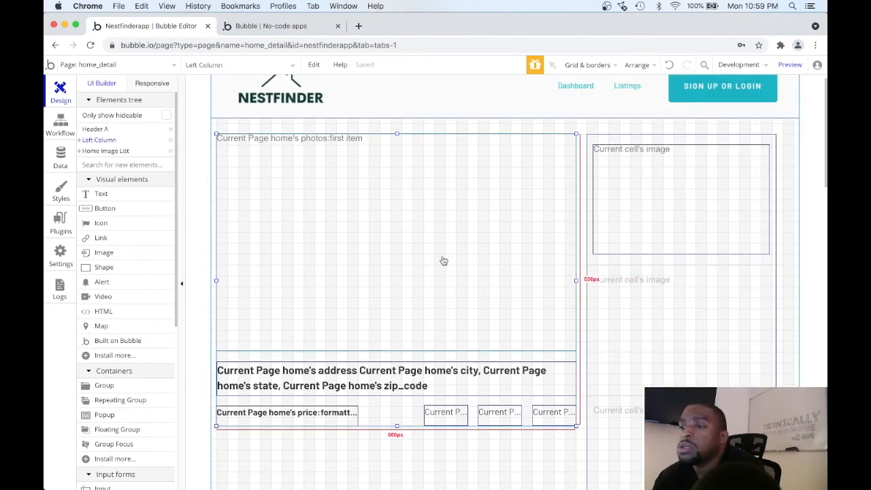
left_click(451, 446)
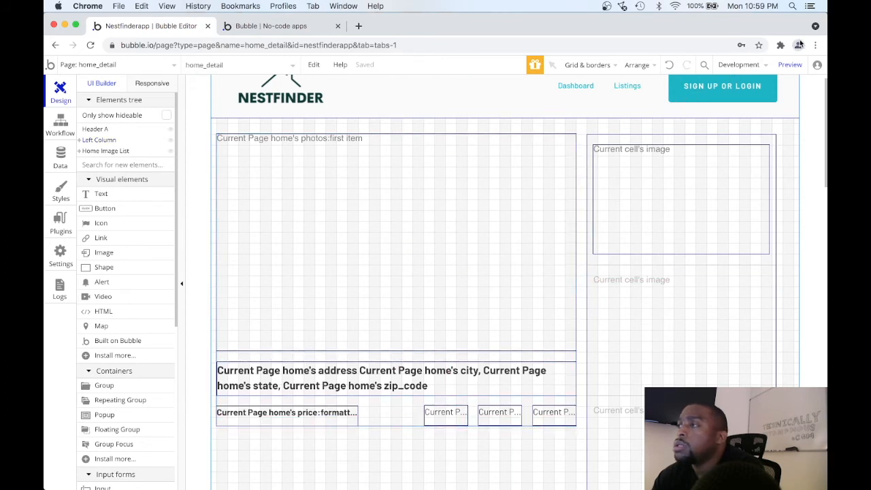
Preview the site and open the first listing from its home page to check the home_detail layout with real data.
left_click(789, 64)
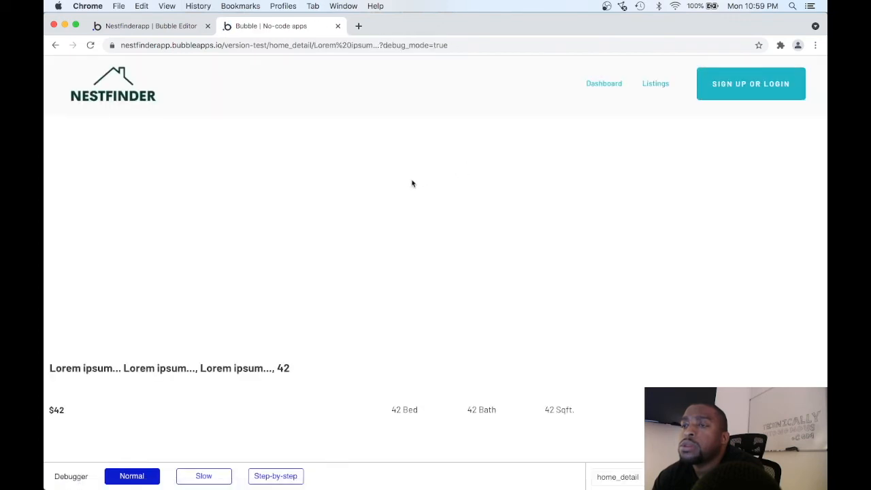
left_click(129, 92)
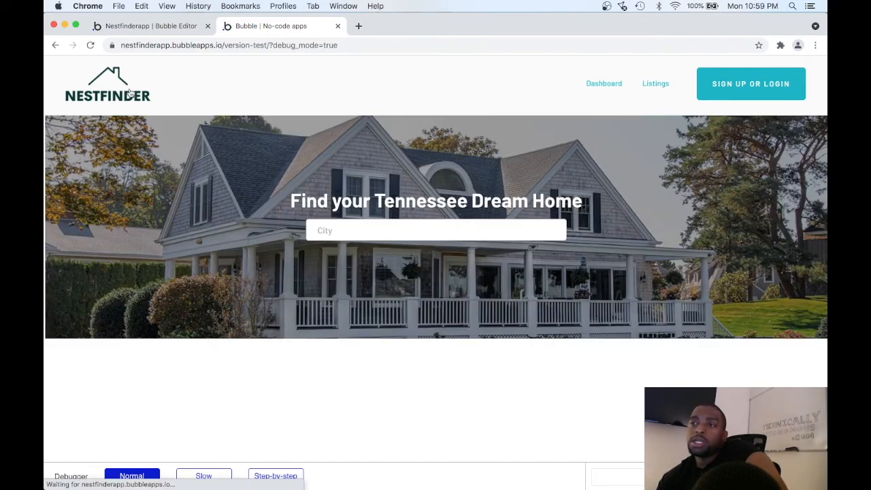
scroll(215, 191, "down", 2)
scroll(215, 191, "down", 1)
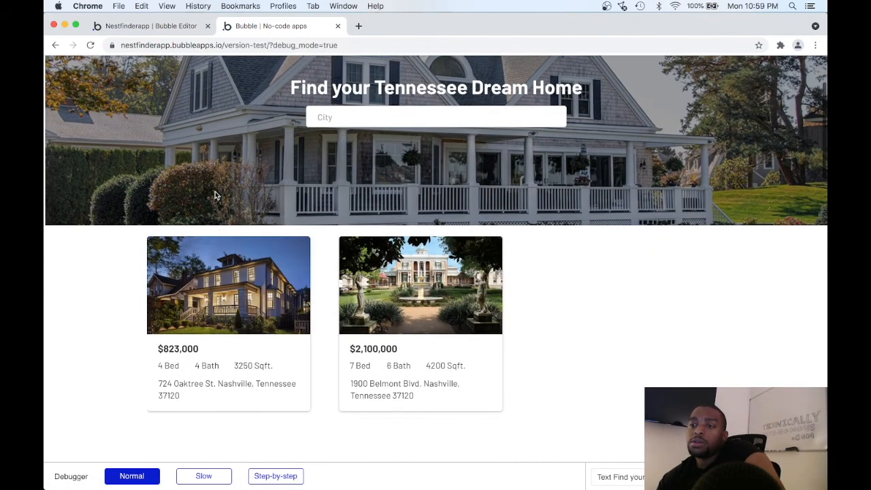
left_click(236, 292)
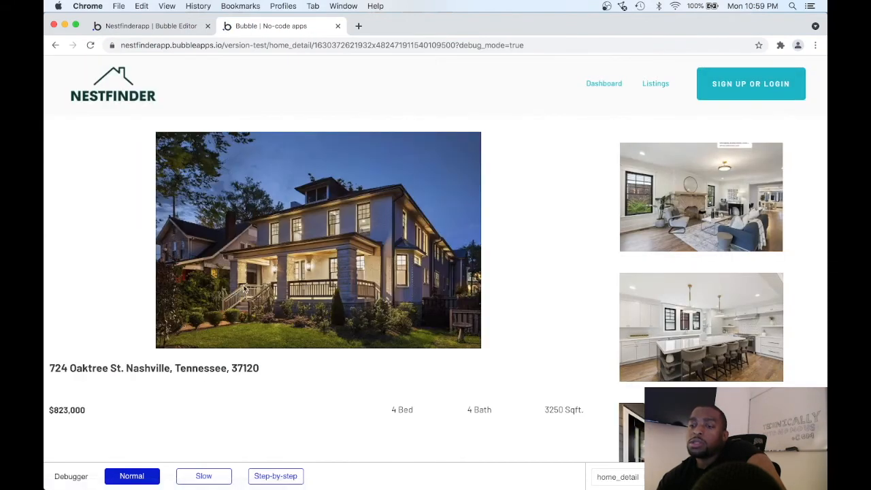
scroll(306, 280, "down", 5)
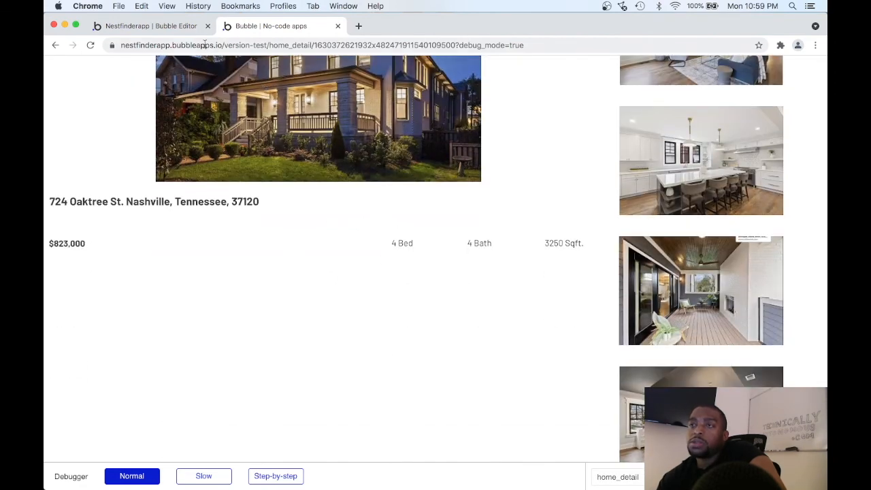
Check the main image and Left Column group properties in the editor against the previewed home detail page.
left_click(170, 27)
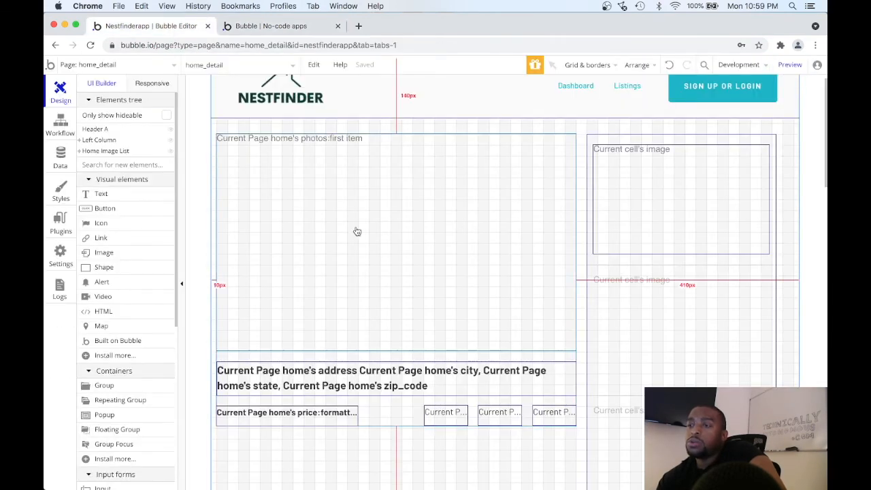
right_click(380, 305)
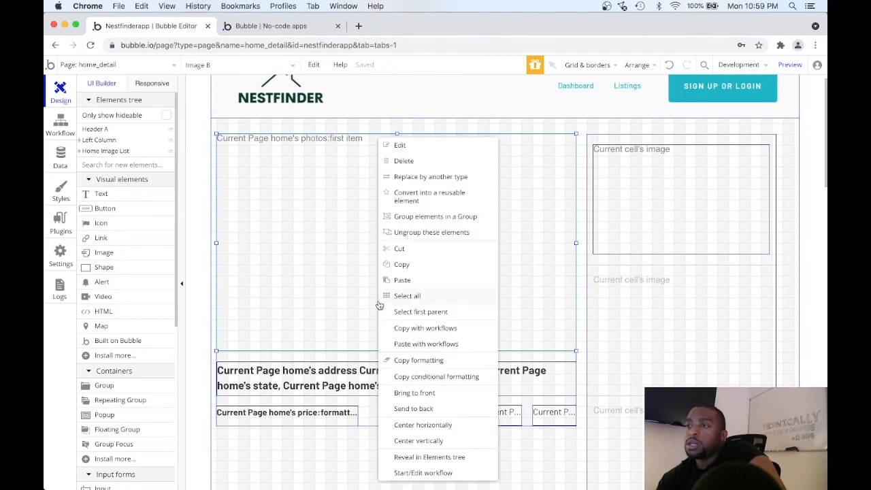
double_click(334, 292)
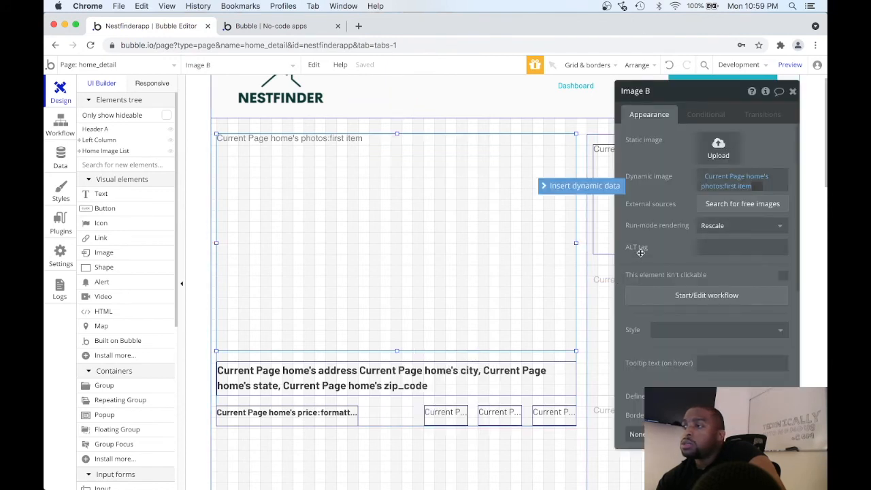
left_click(407, 402)
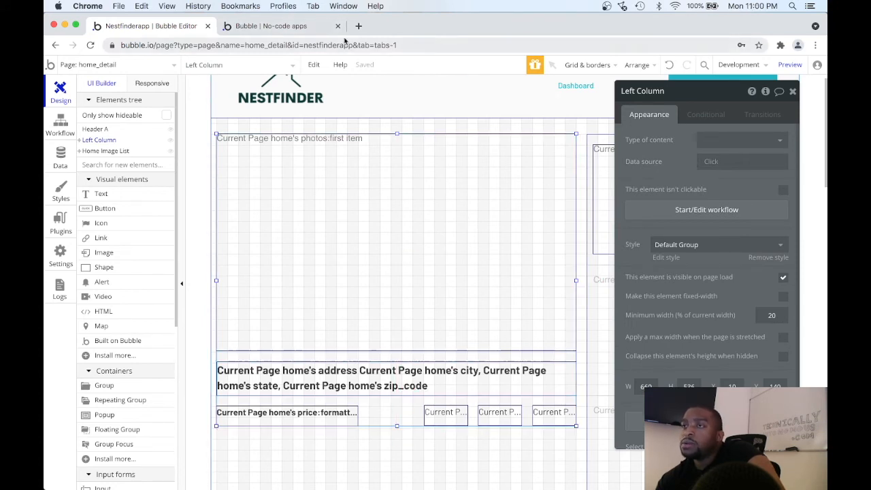
left_click(270, 25)
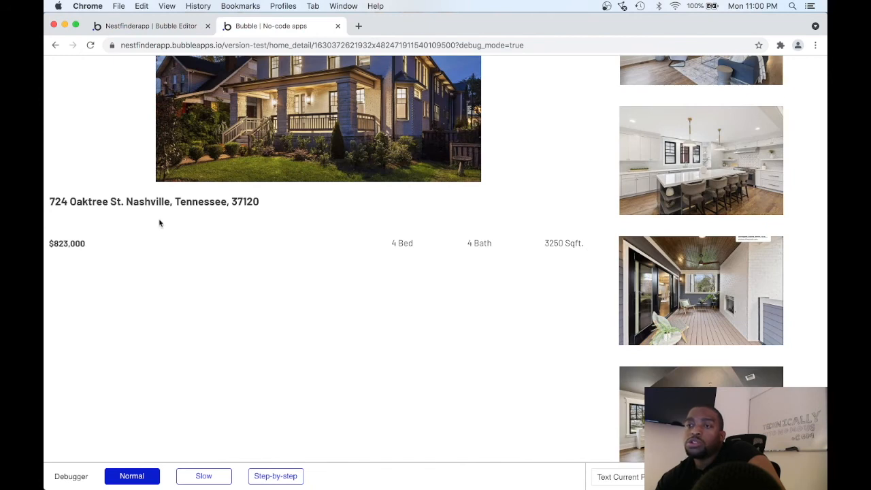
scroll(204, 287, "up", 4)
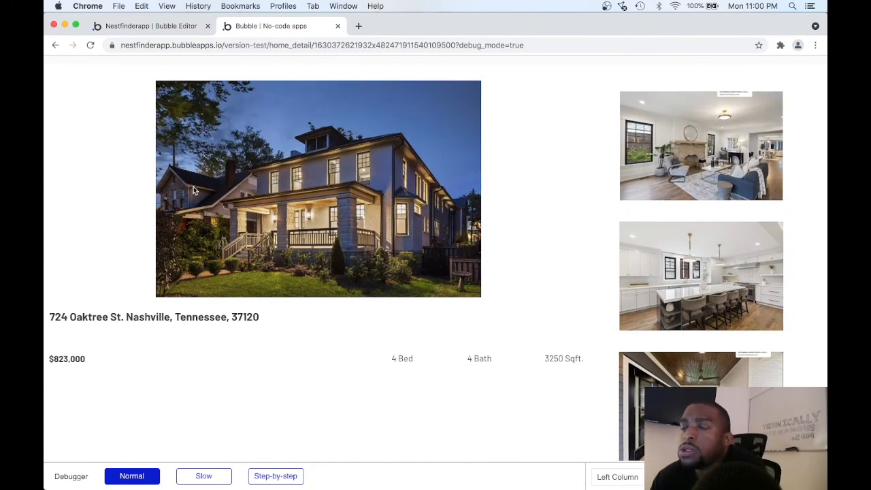
left_click(164, 28)
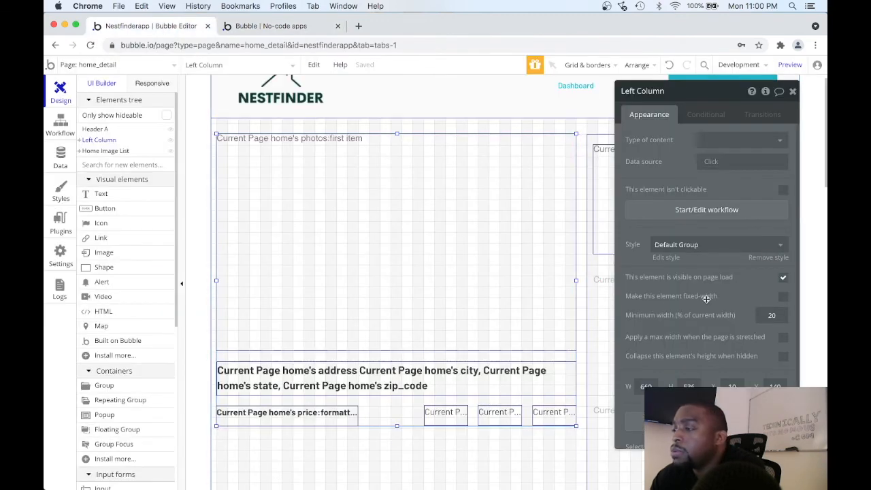
Make the Left Column group fixed-width at a width of 660 and preview the home_detail page.
left_click(784, 299)
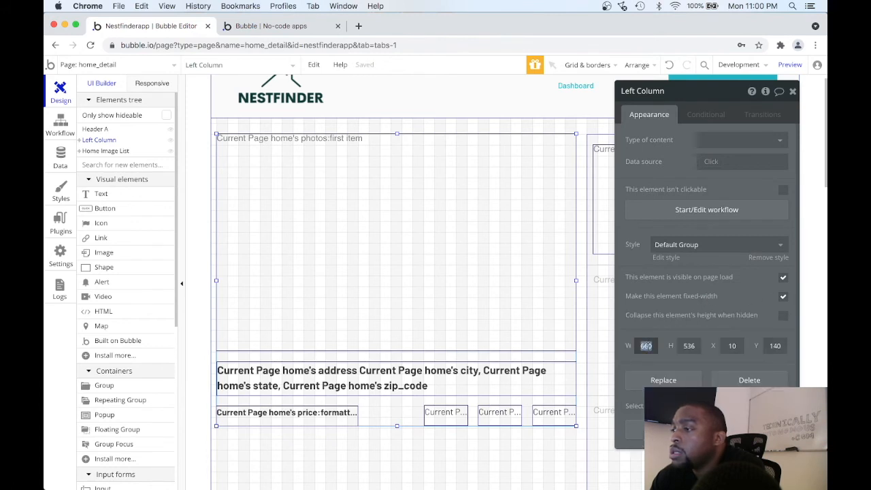
key("Left")
key("BackSpace")
type("9")
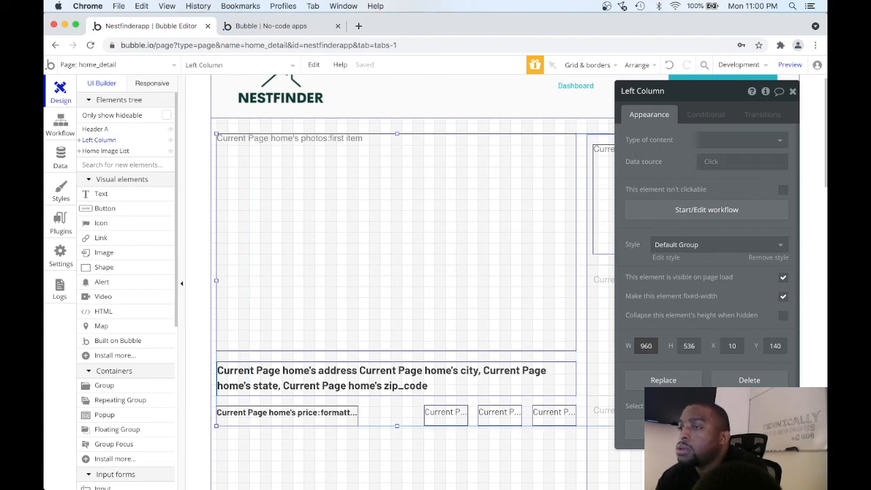
key("BackSpace")
type("6")
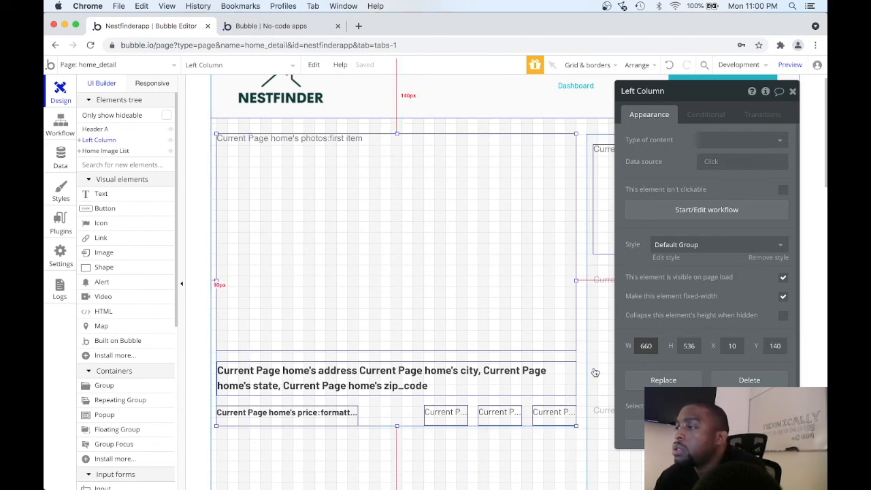
left_click(786, 66)
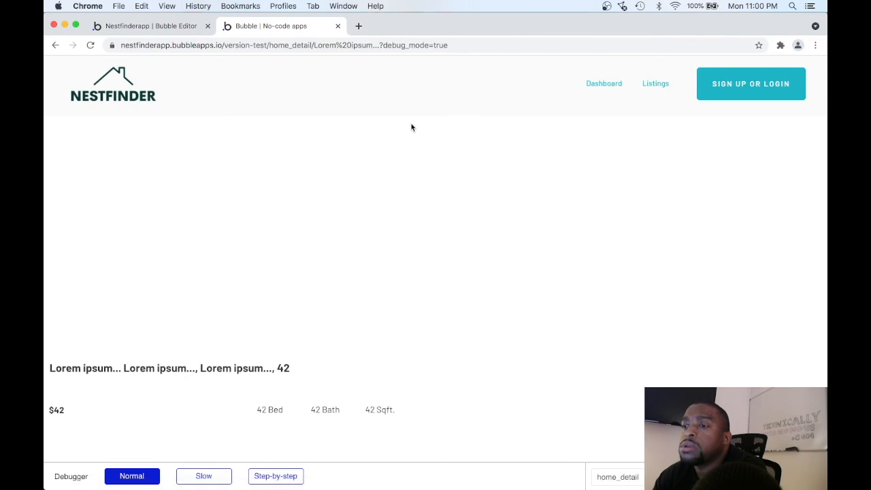
left_click(180, 31)
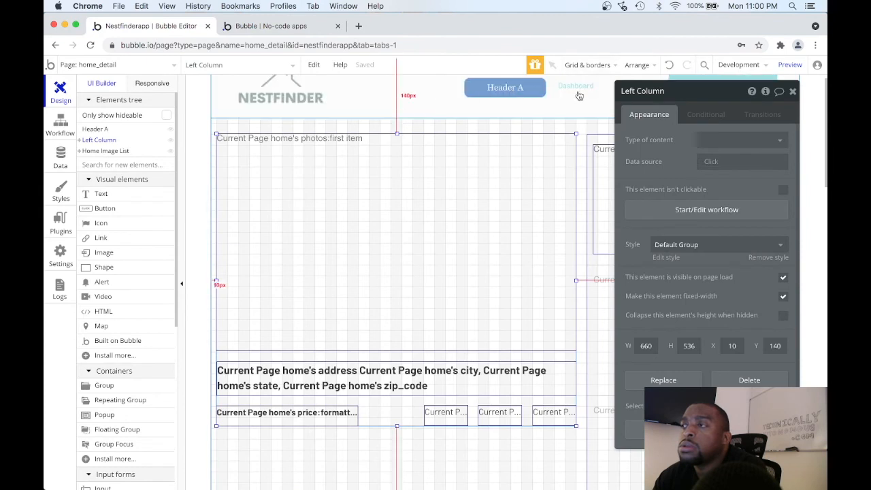
left_click(585, 136)
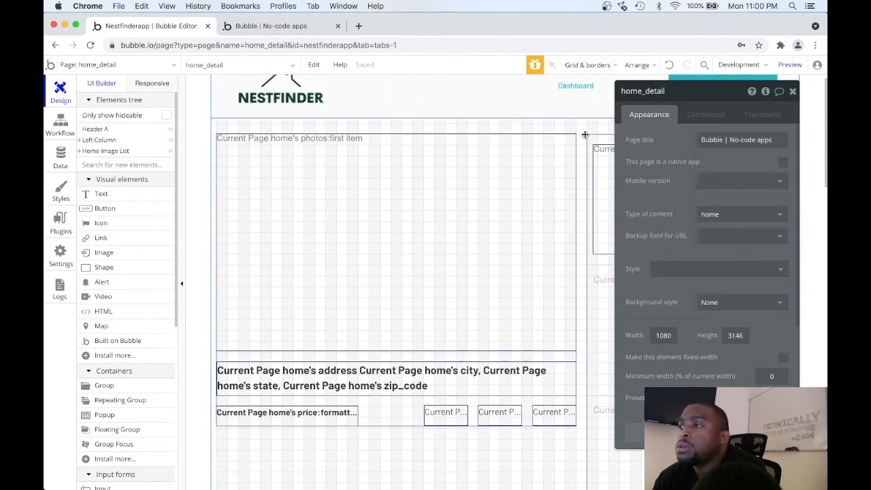
left_click(792, 91)
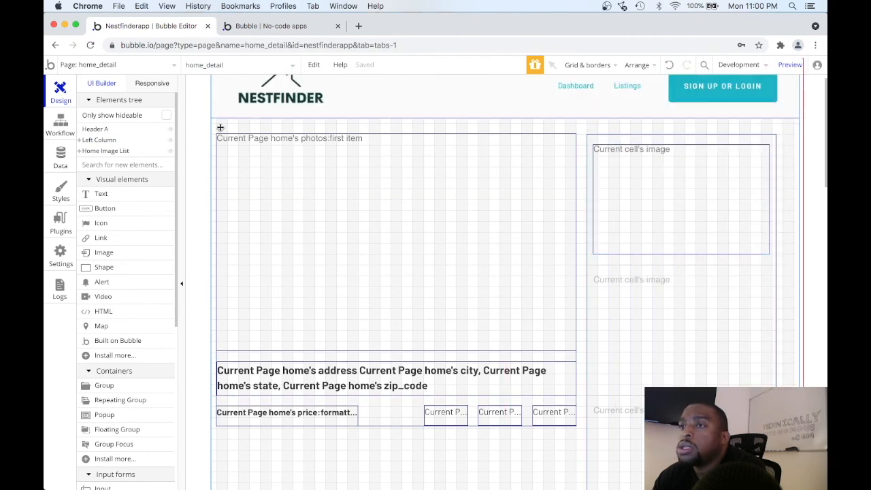
mouse_move(215, 128)
left_mouse_down()
mouse_move(258, 141)
mouse_move(446, 257)
mouse_move(714, 360)
left_mouse_up()
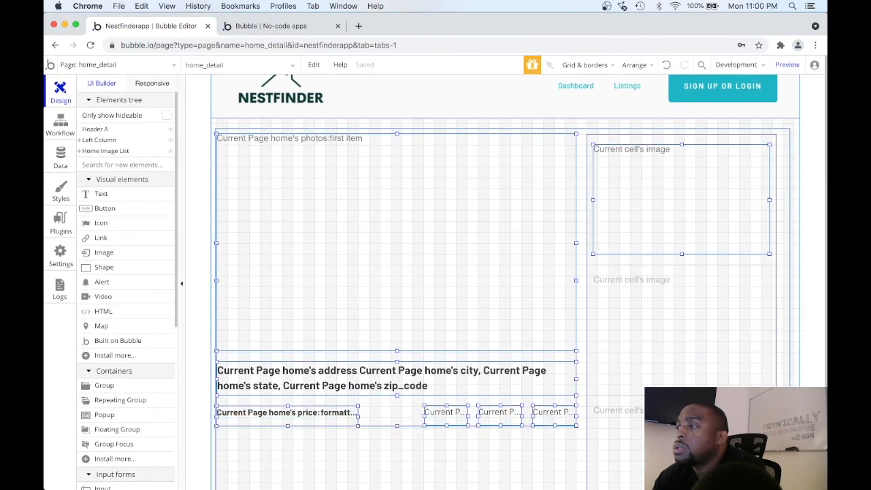
mouse_move(790, 489)
left_mouse_down()
mouse_move(779, 400)
mouse_move(788, 477)
left_mouse_up()
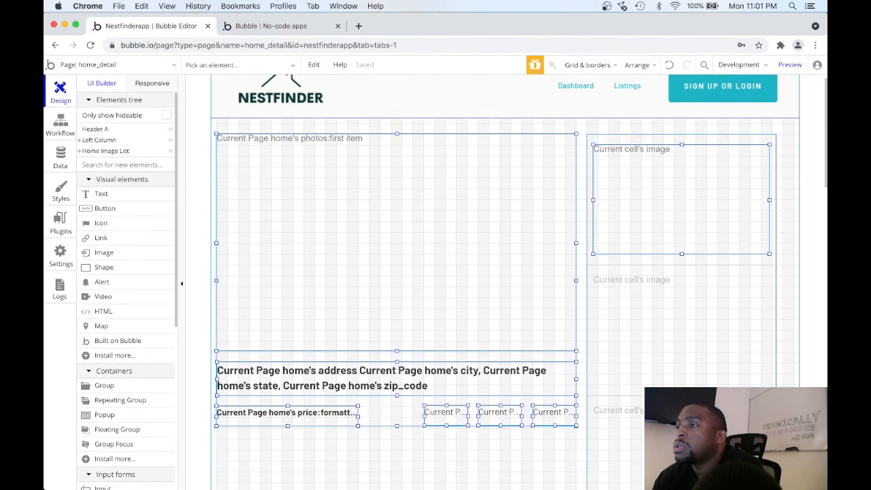
left_click(791, 375)
Group the Left Column and the Home Image List together in one Group.
left_click(712, 361)
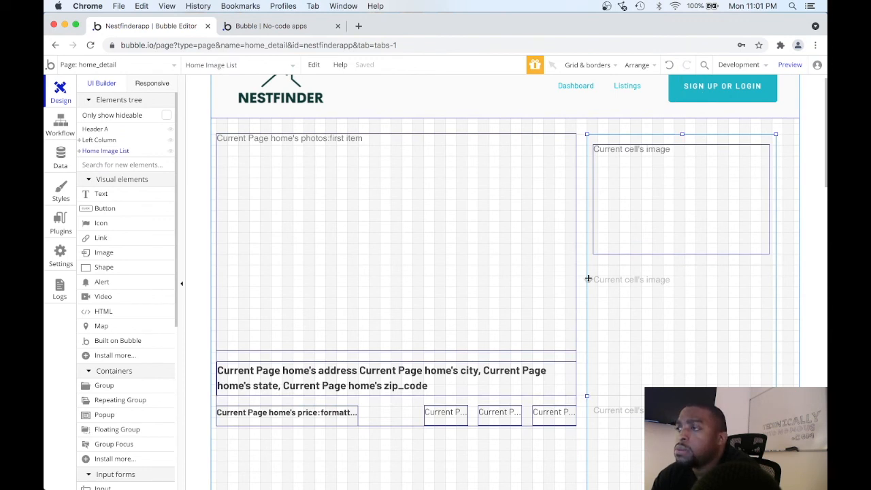
left_click(400, 400, "shift")
right_click(400, 401)
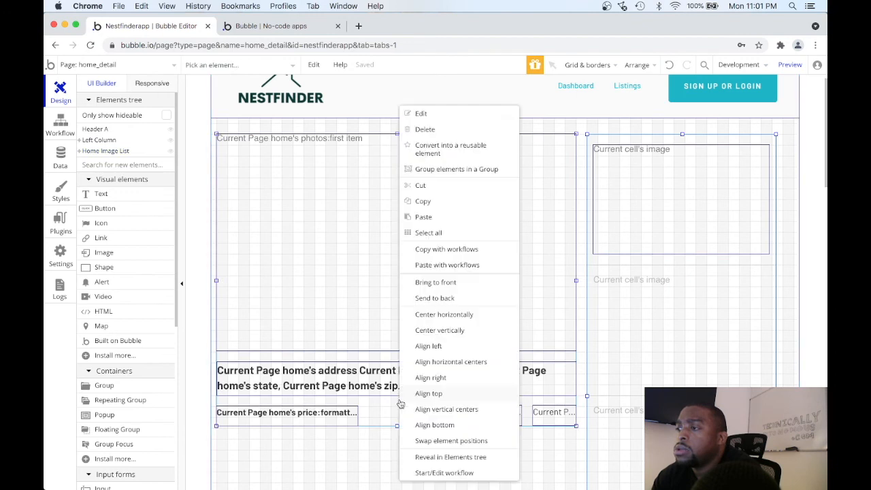
left_click(465, 174)
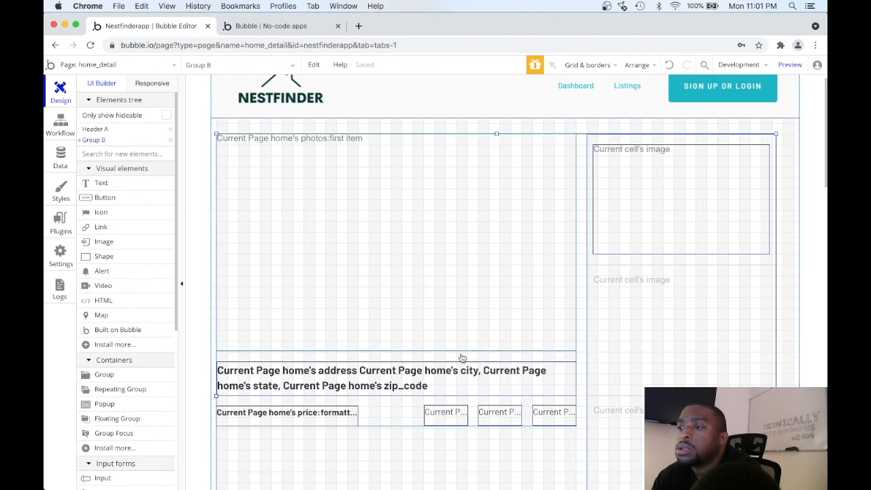
Rename the new group containing the Left Column and Home Image List as Page Content.
double_click(393, 401)
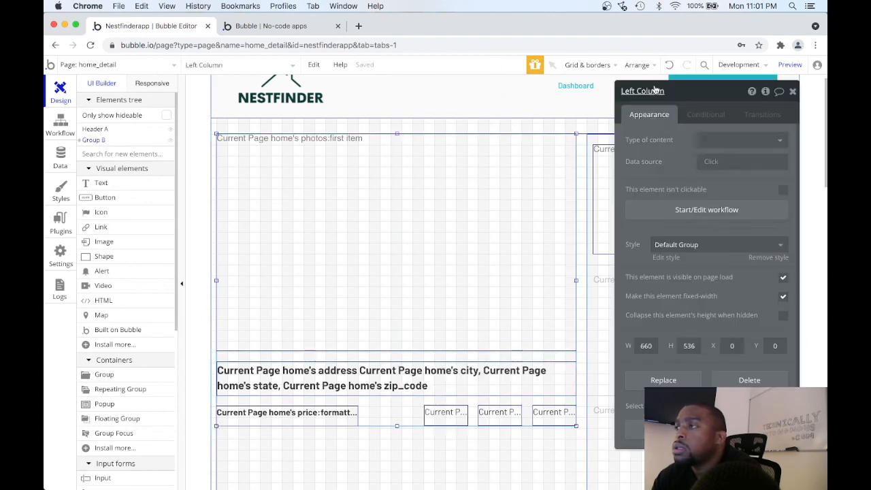
left_click(537, 456)
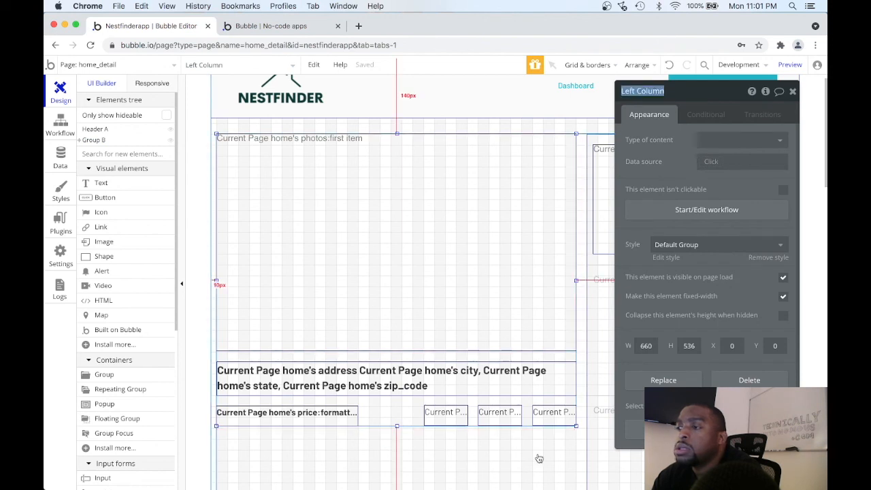
left_click(642, 90)
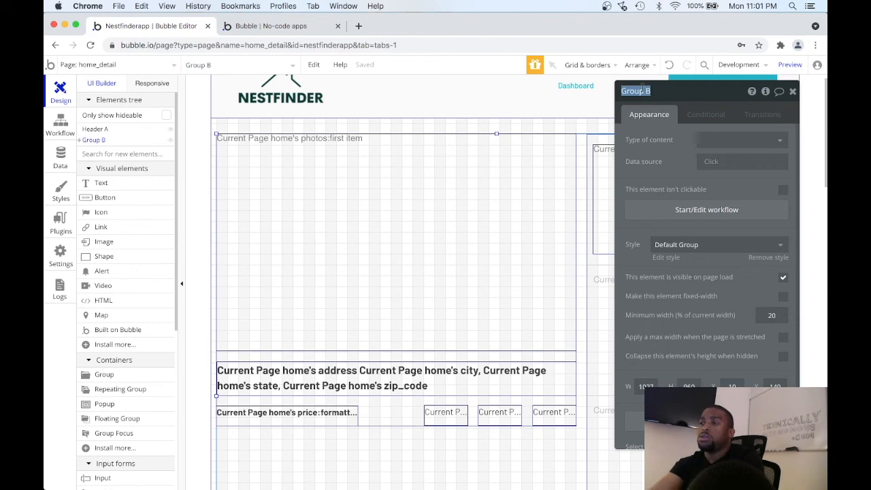
type("Page Content")
key("Return")
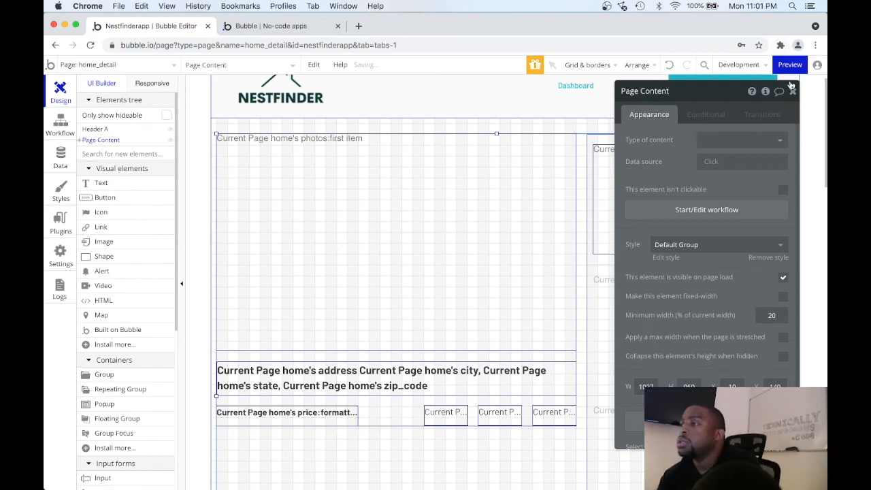
Center the Page Content group horizontally on the home_detail page.
left_click(792, 90)
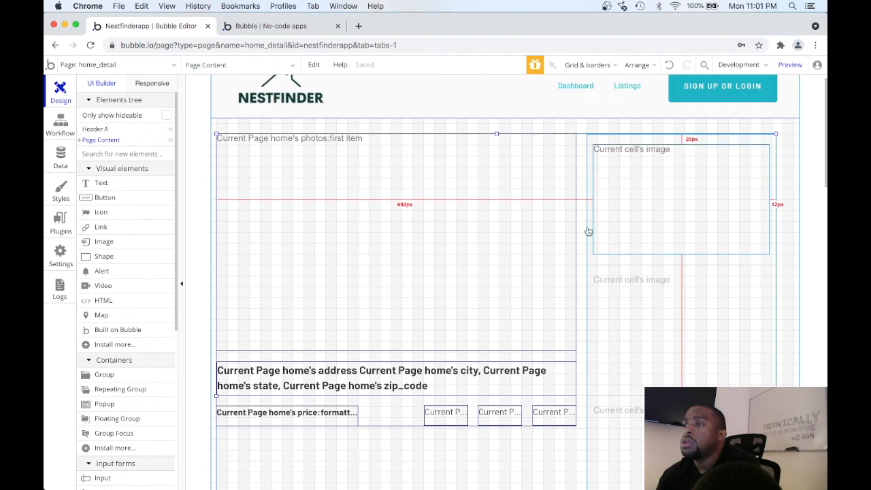
right_click(527, 453)
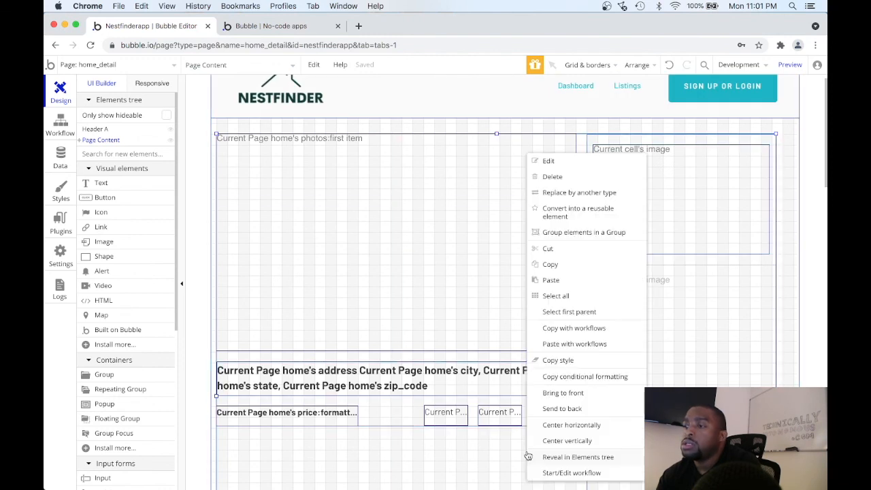
left_click(571, 425)
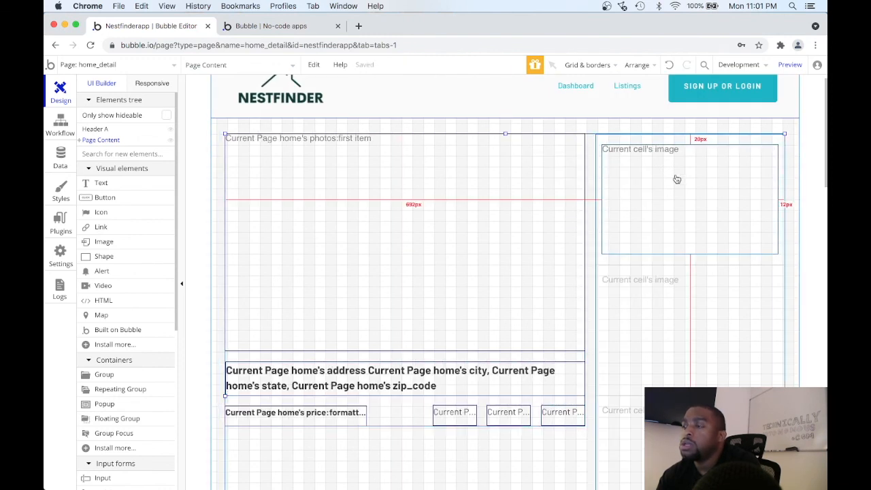
Preview the site, open the first listing from its home page, and examine the centered photo, details and image list layout.
left_click(789, 63)
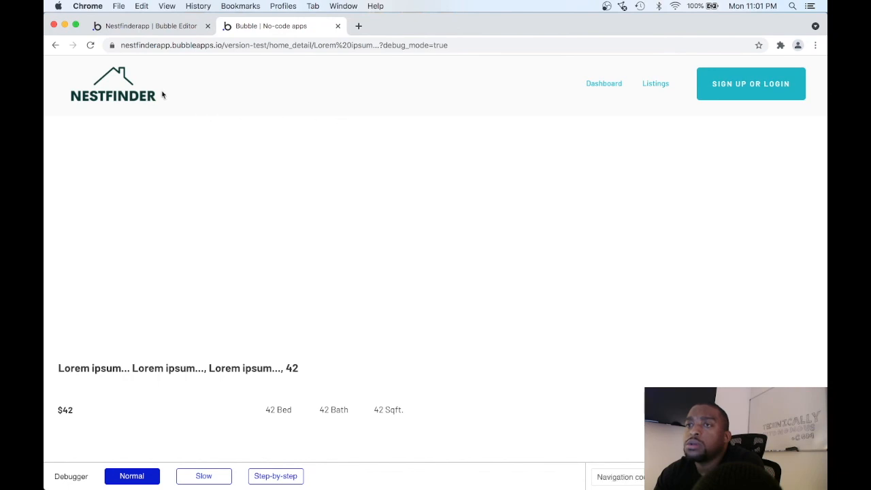
left_click(133, 97)
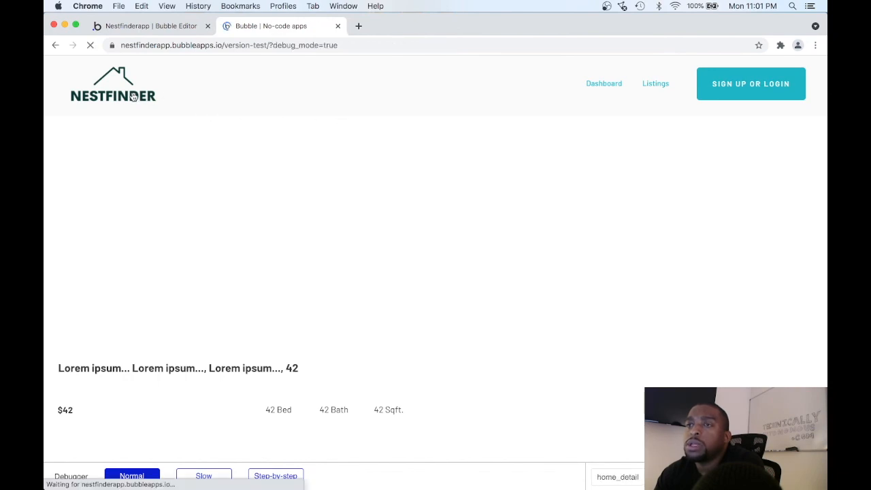
scroll(298, 238, "down", 5)
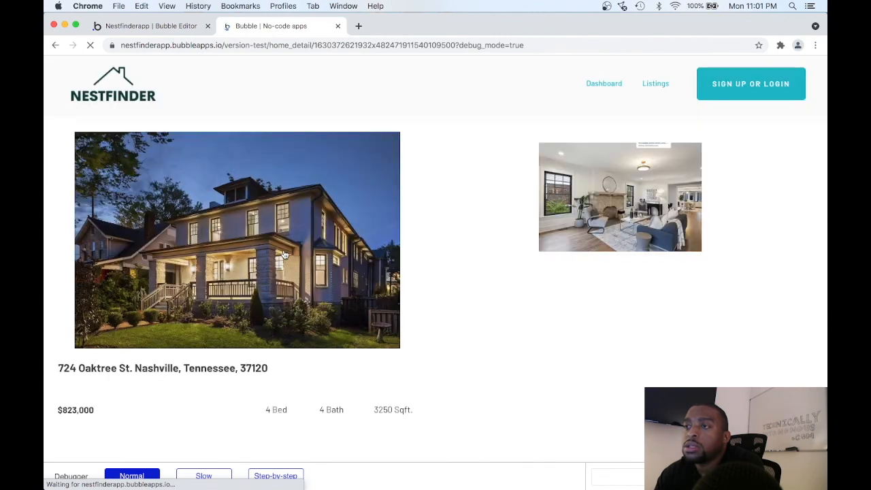
scroll(284, 255, "down", 5)
scroll(284, 254, "up", 4)
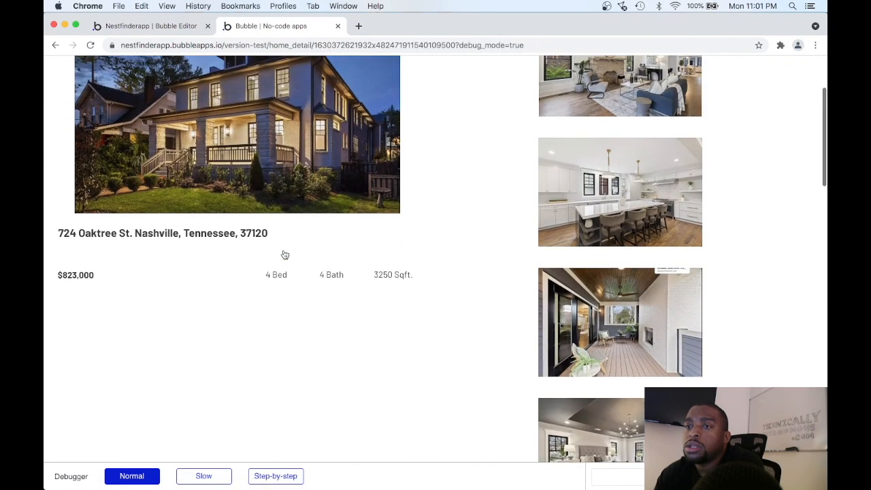
scroll(285, 254, "up", 1)
scroll(285, 255, "down", 2)
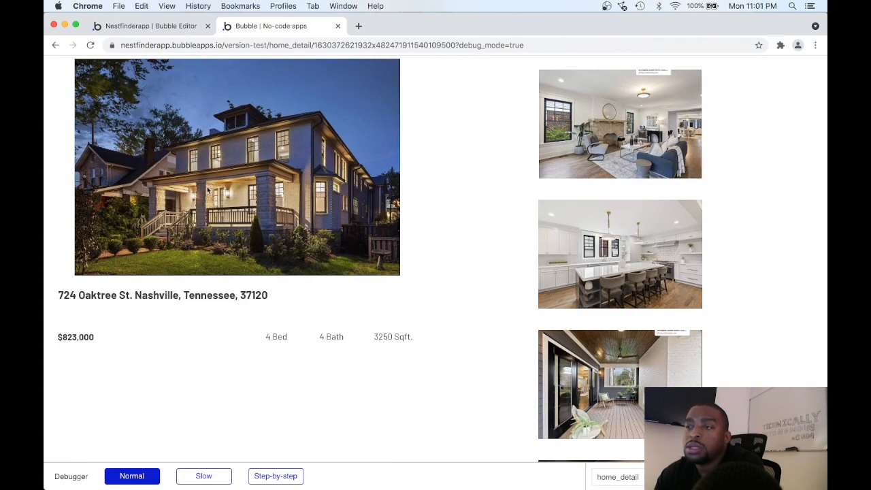
scroll(243, 255, "up", 1)
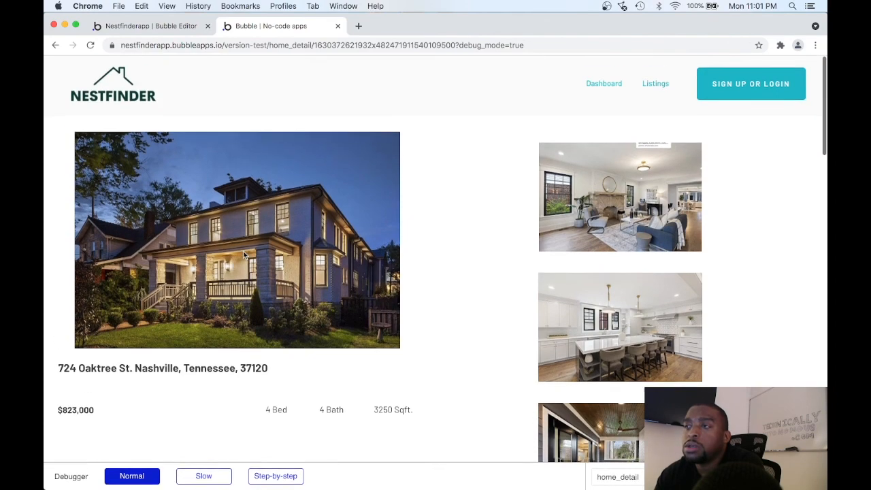
scroll(244, 255, "down", 4)
scroll(244, 255, "up", 4)
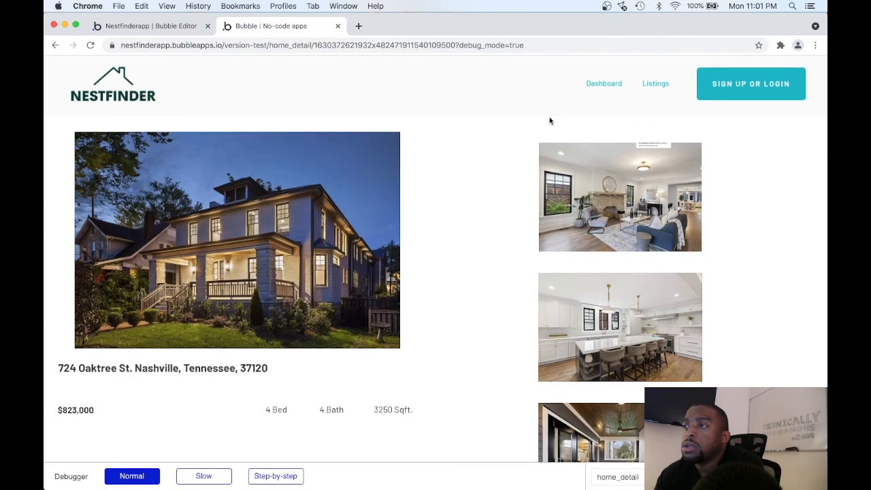
Return to the previewed home page, open the second listing, and check its photos, address, price and home details.
left_click(125, 100)
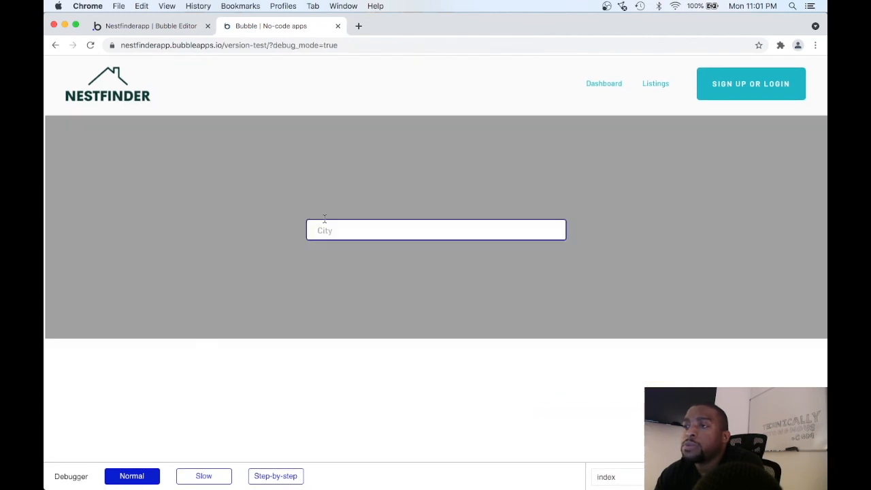
scroll(449, 275, "down", 2)
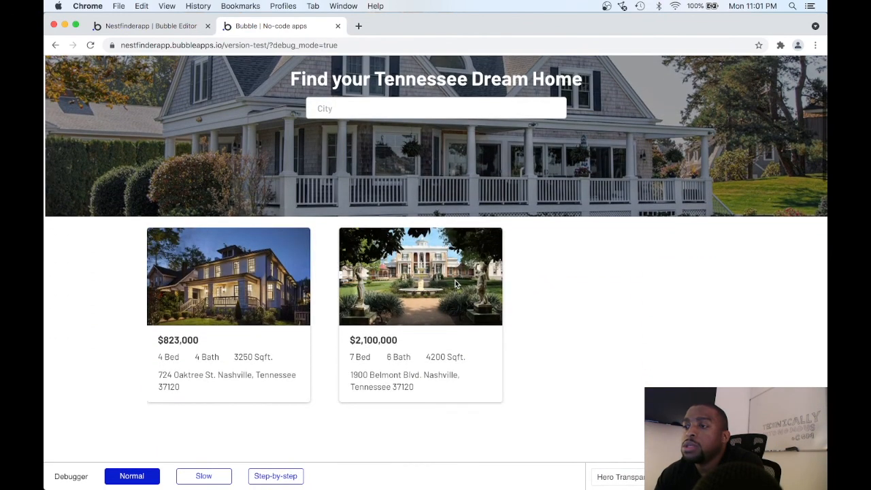
left_click(446, 339)
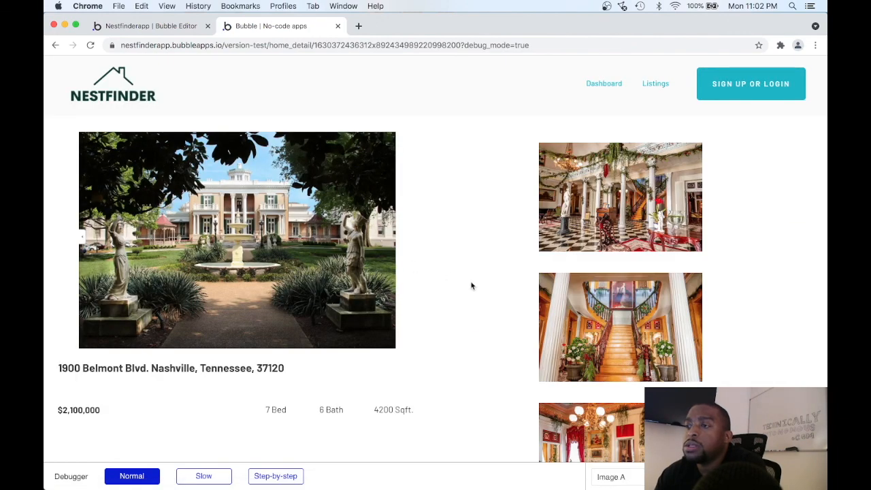
scroll(469, 284, "down", 2)
scroll(472, 286, "down", 1)
scroll(609, 246, "down", 2)
scroll(609, 245, "up", 2)
scroll(457, 321, "up", 3)
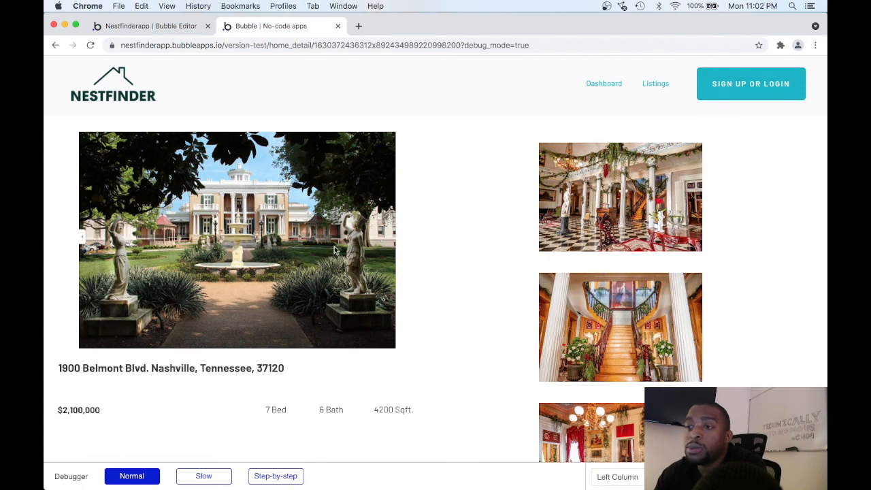
scroll(332, 248, "down", 1)
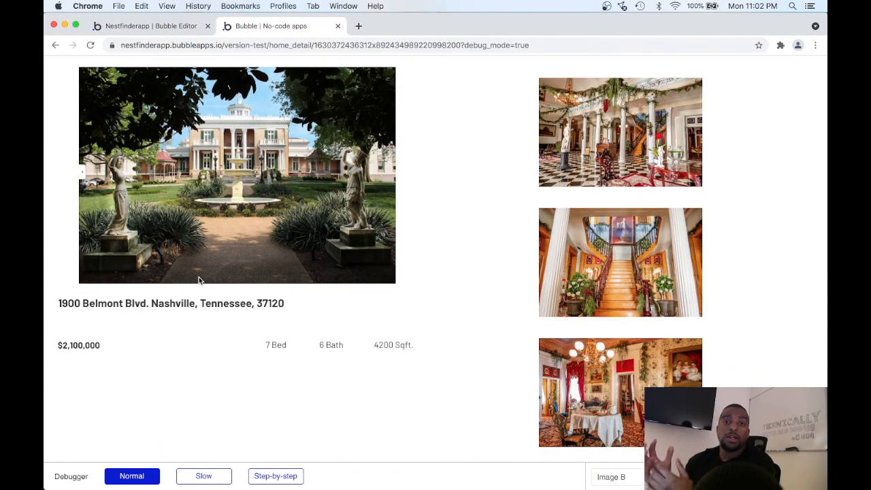
scroll(199, 281, "up", 1)
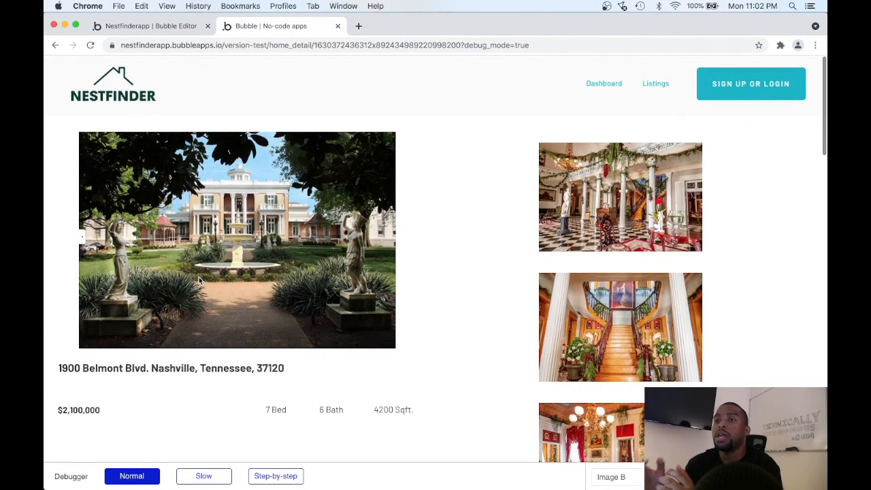